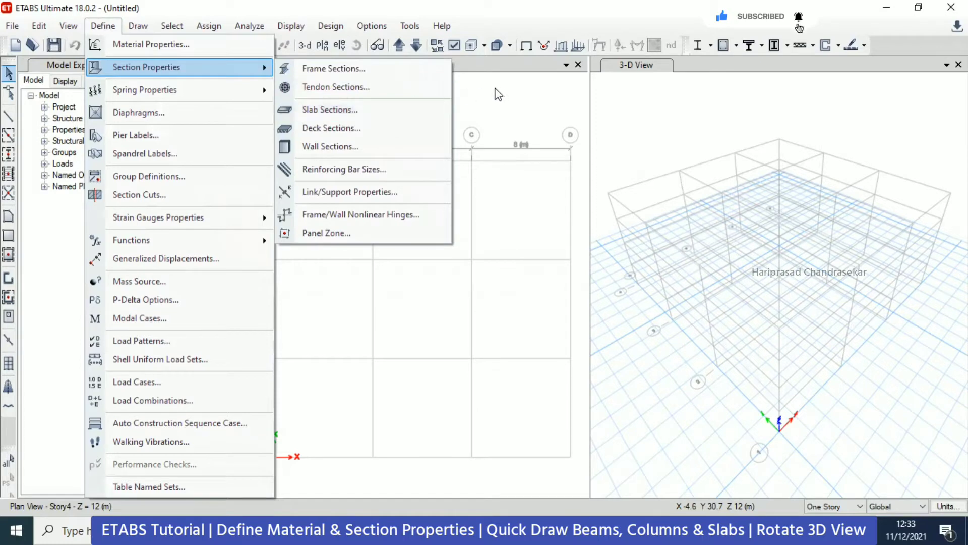
# Step: Start adding a new material with region India and material type Concrete
pyautogui.click(146, 48)
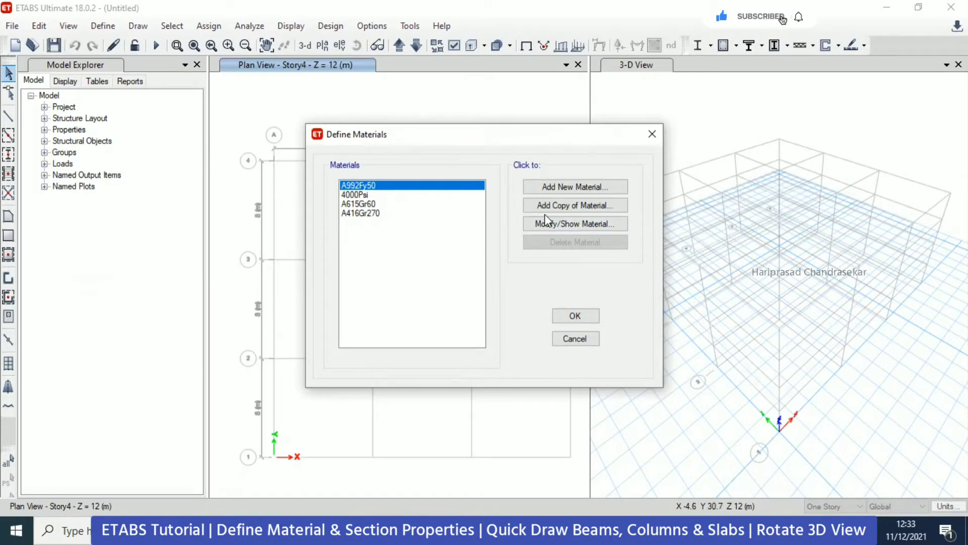
pyautogui.click(574, 190)
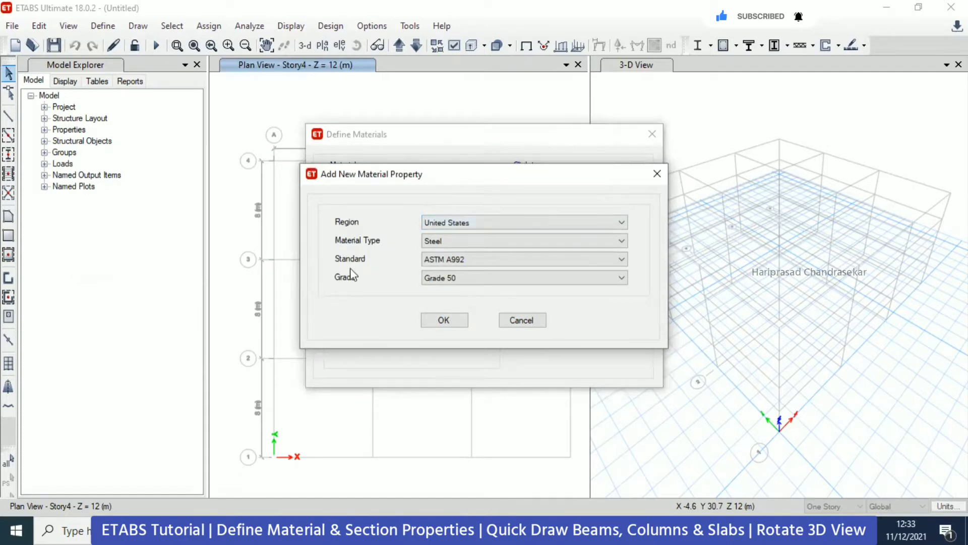
pyautogui.click(488, 222)
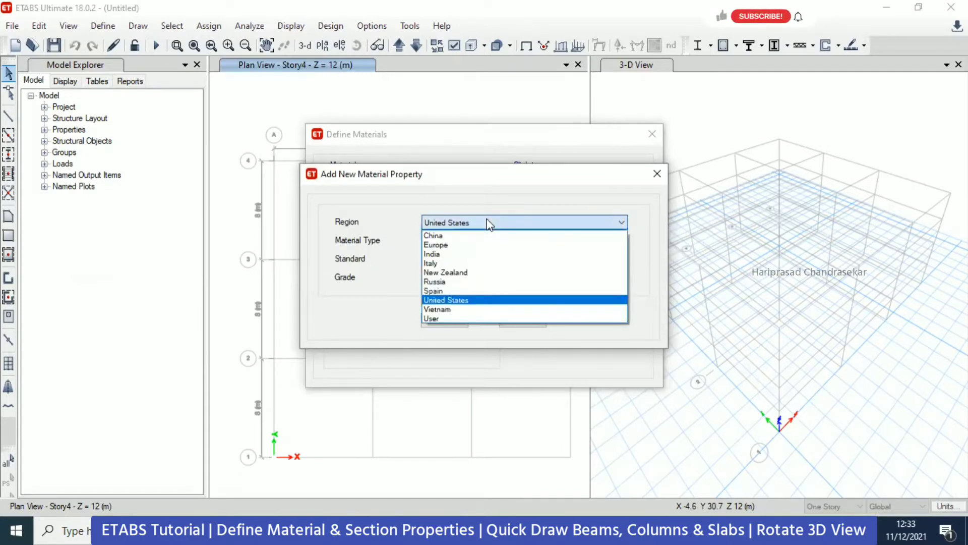
pyautogui.click(439, 254)
pyautogui.click(467, 241)
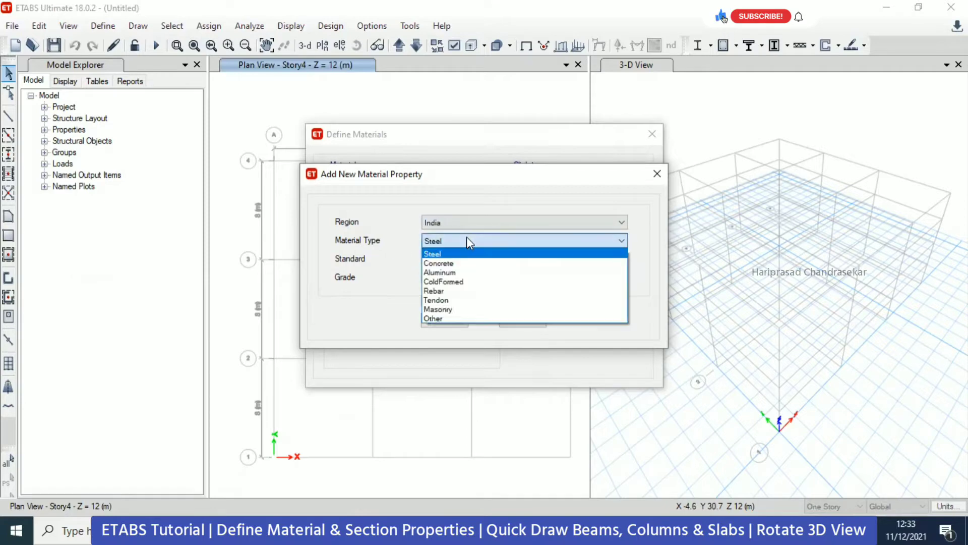
pyautogui.click(454, 263)
pyautogui.click(471, 259)
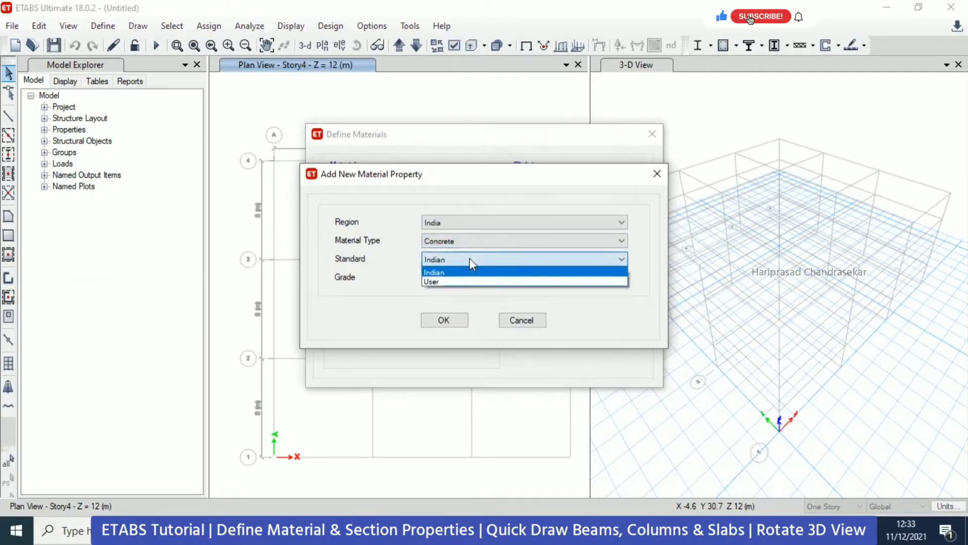
pyautogui.click(443, 281)
pyautogui.click(441, 260)
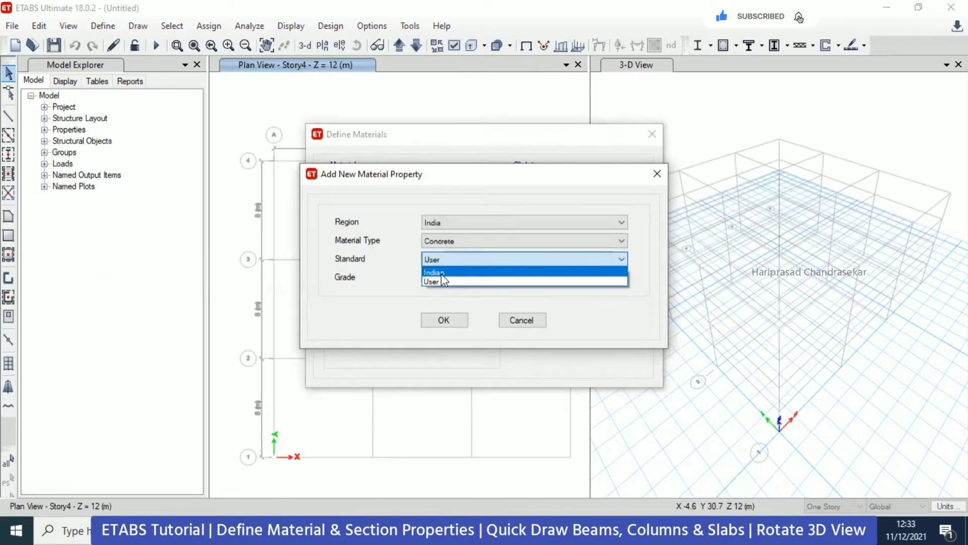
pyautogui.click(442, 273)
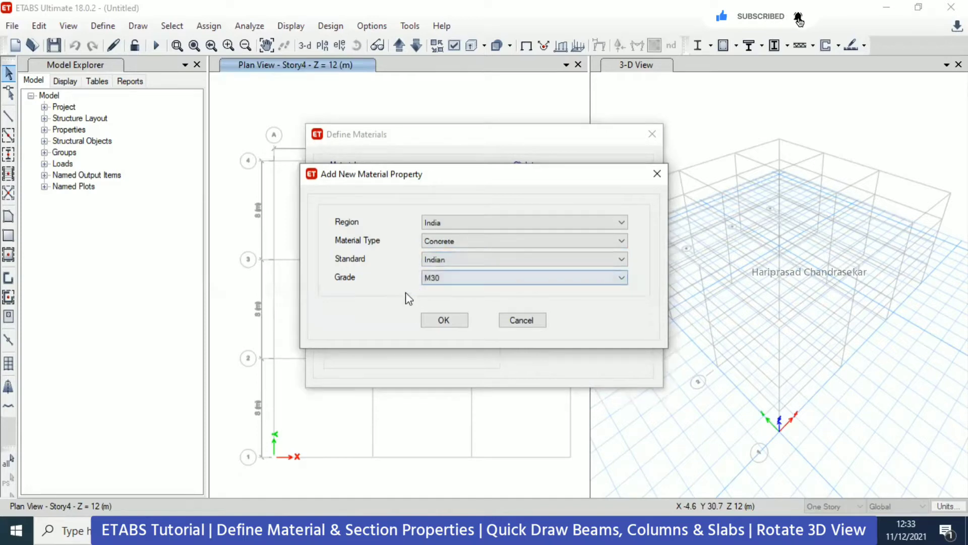
pyautogui.click(441, 283)
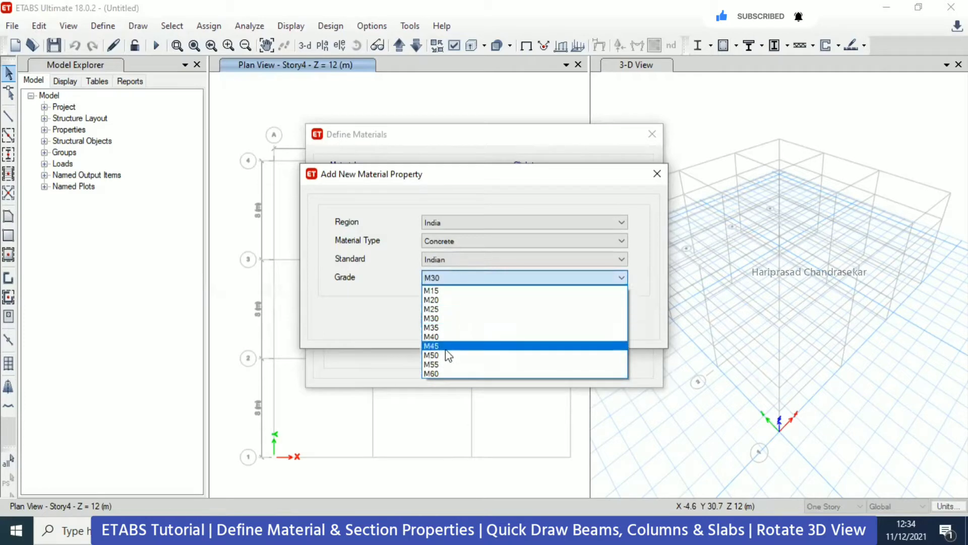
pyautogui.click(452, 256)
pyautogui.click(452, 255)
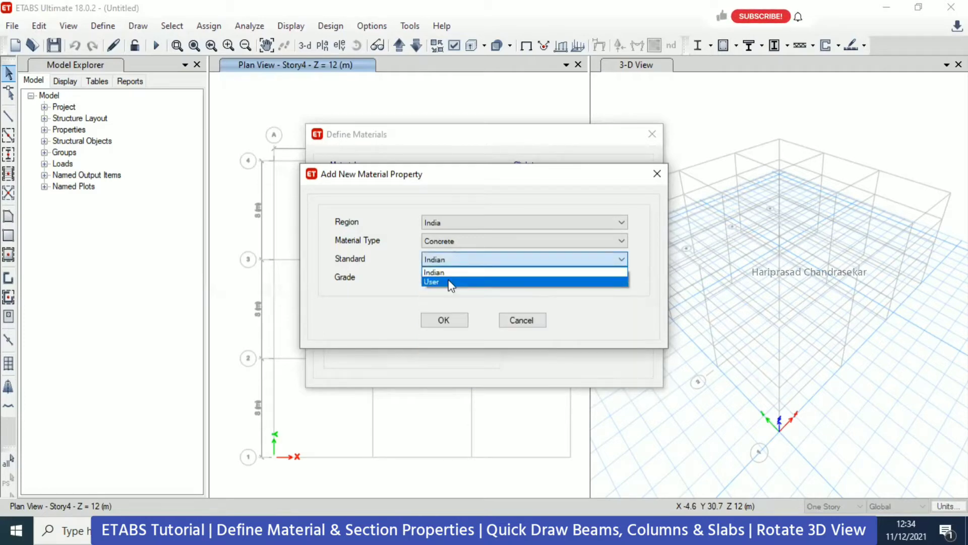
pyautogui.click(450, 282)
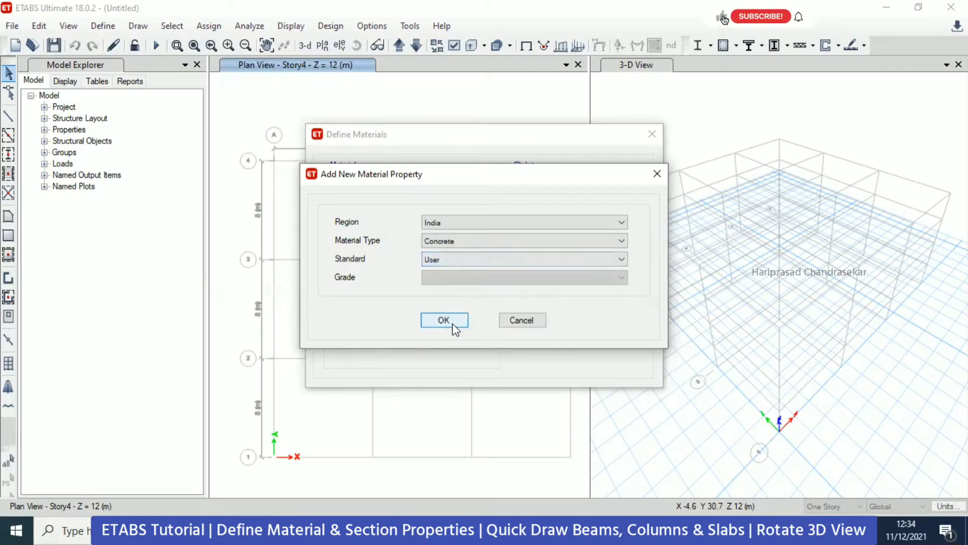
pyautogui.click(455, 261)
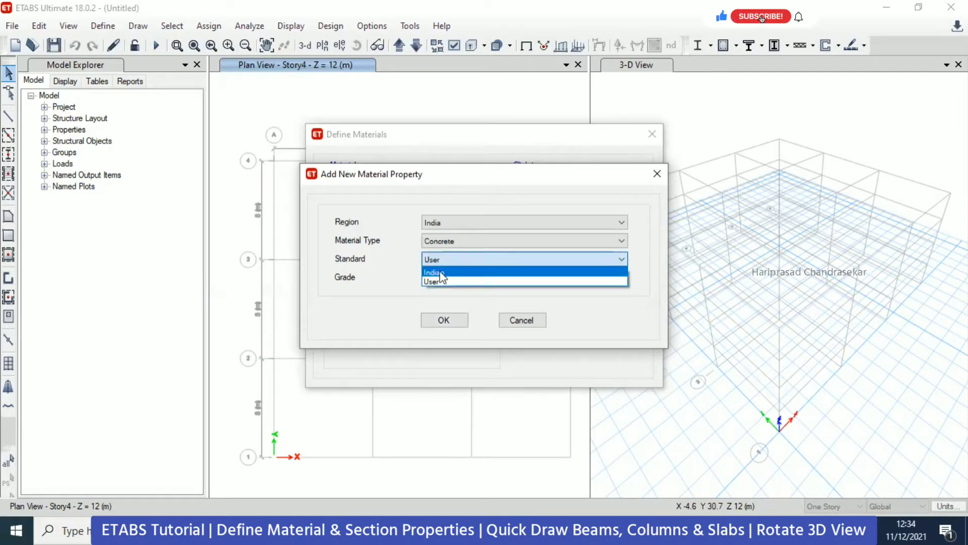
pyautogui.click(440, 273)
# Step: Choose grade M25 for the Indian-standard concrete and create the material
pyautogui.click(454, 279)
pyautogui.click(437, 309)
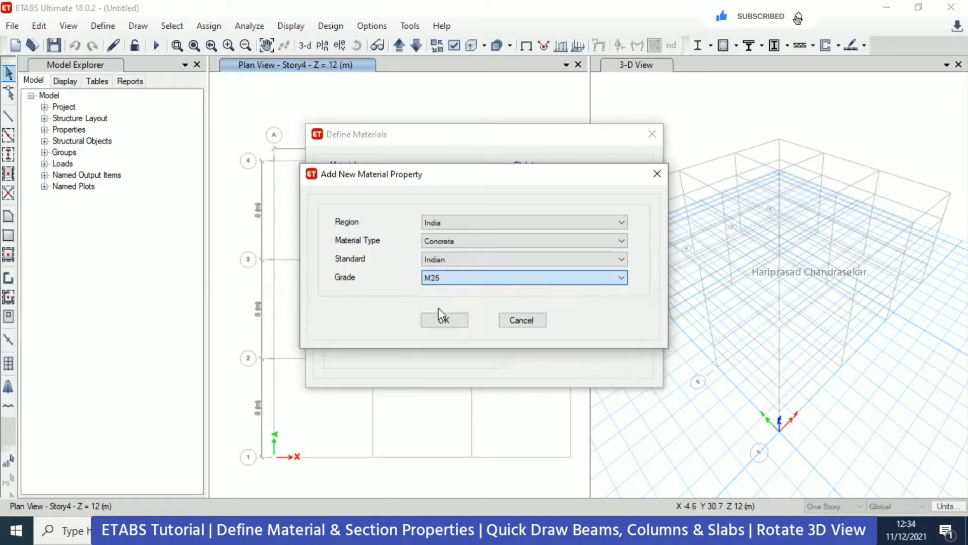
pyautogui.click(453, 322)
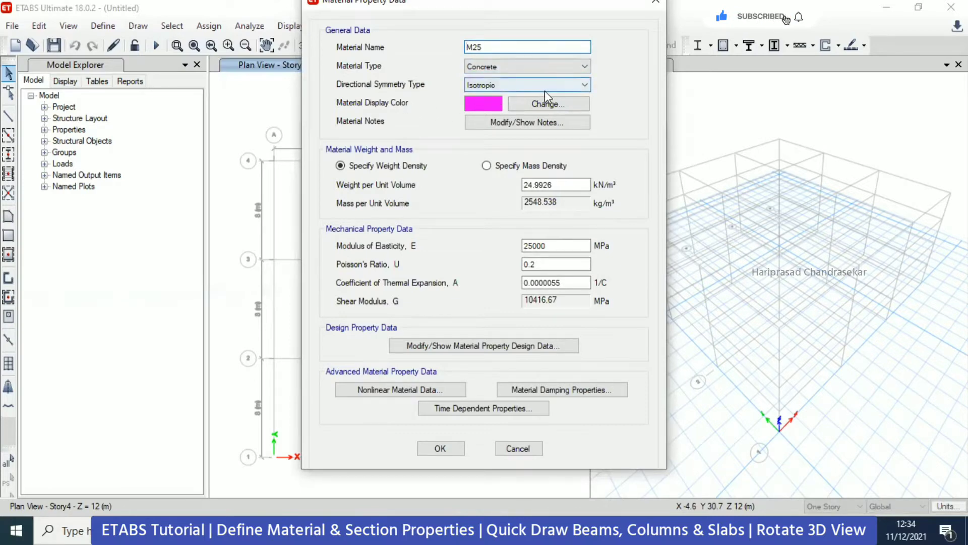
# Step: Keep the concrete's directional symmetry isotropic and set its weight per unit volume to 25 kN/m³
pyautogui.click(571, 89)
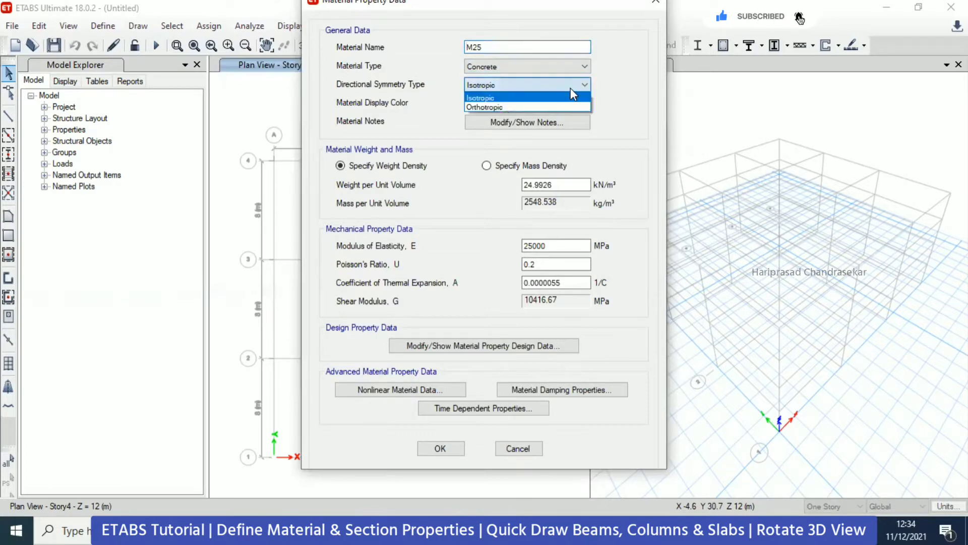
pyautogui.click(615, 100)
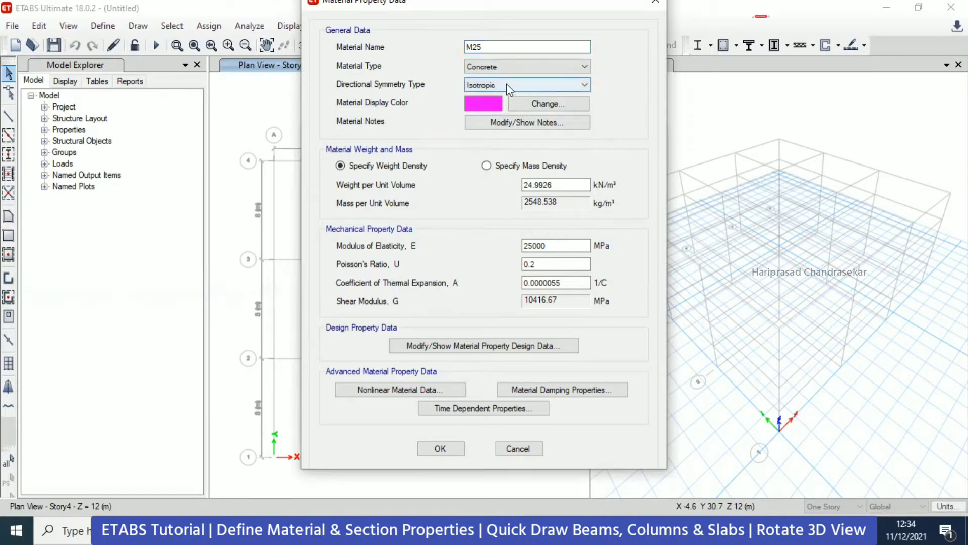
pyautogui.click(568, 185)
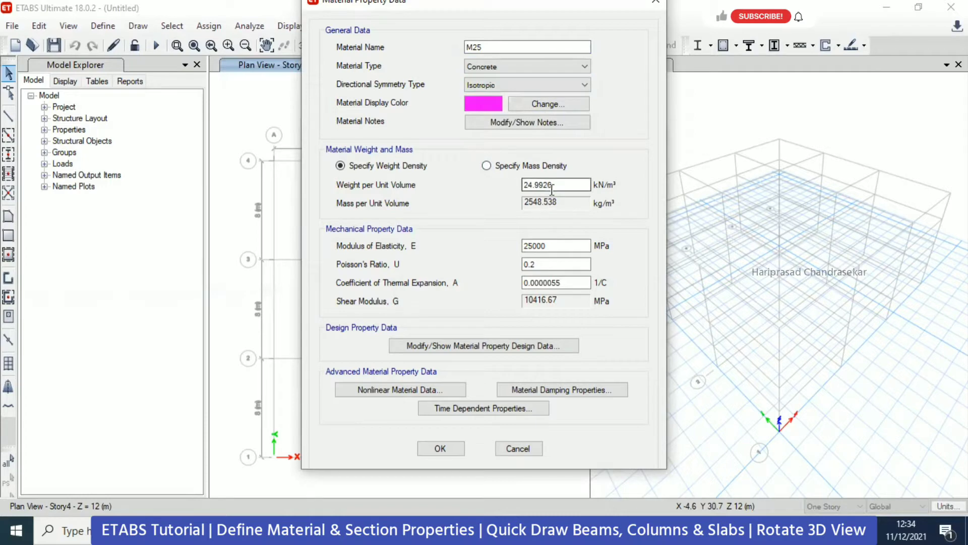
pyautogui.moveTo(563, 185); pyautogui.dragTo(515, 187)
pyautogui.write('25')
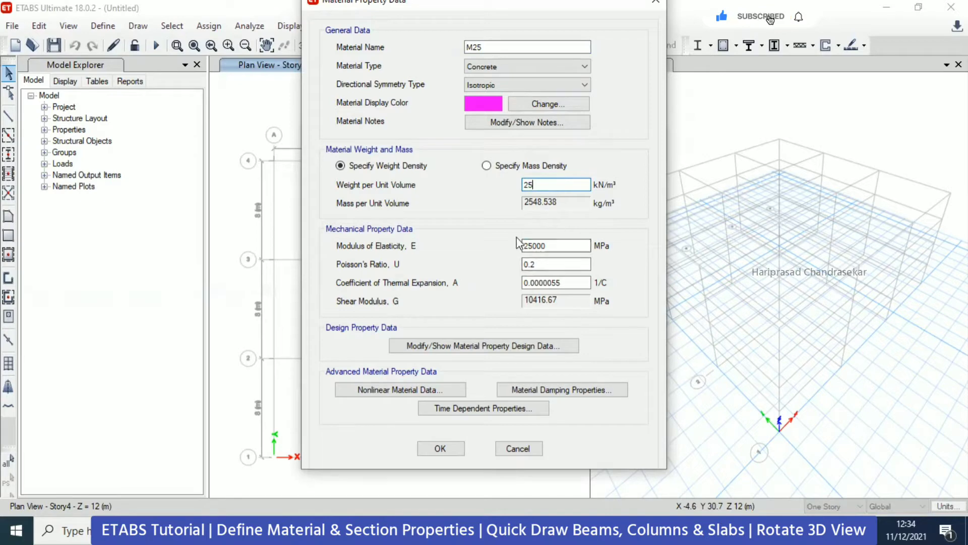
pyautogui.click(562, 246)
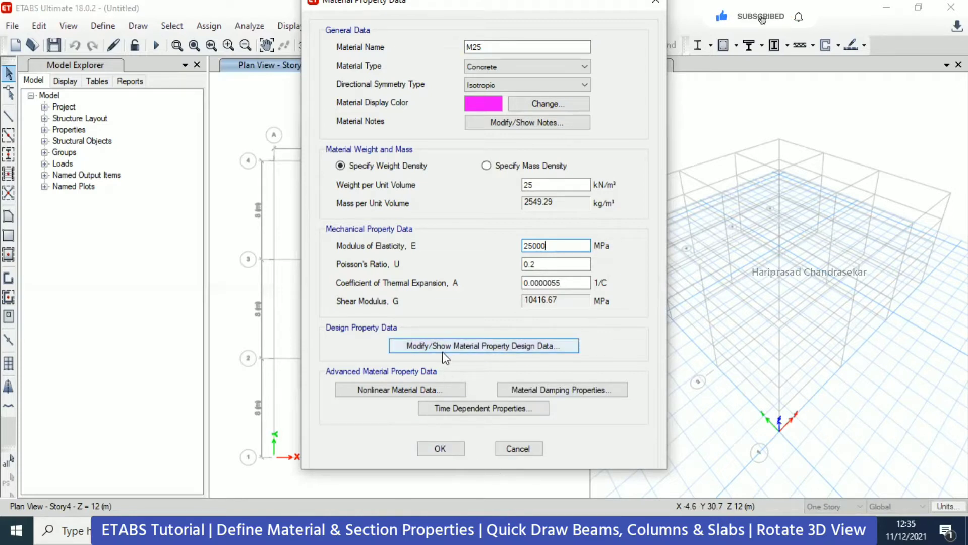
# Step: Review the design property data, nonlinear material data and damping properties of the M25 concrete
pyautogui.click(491, 346)
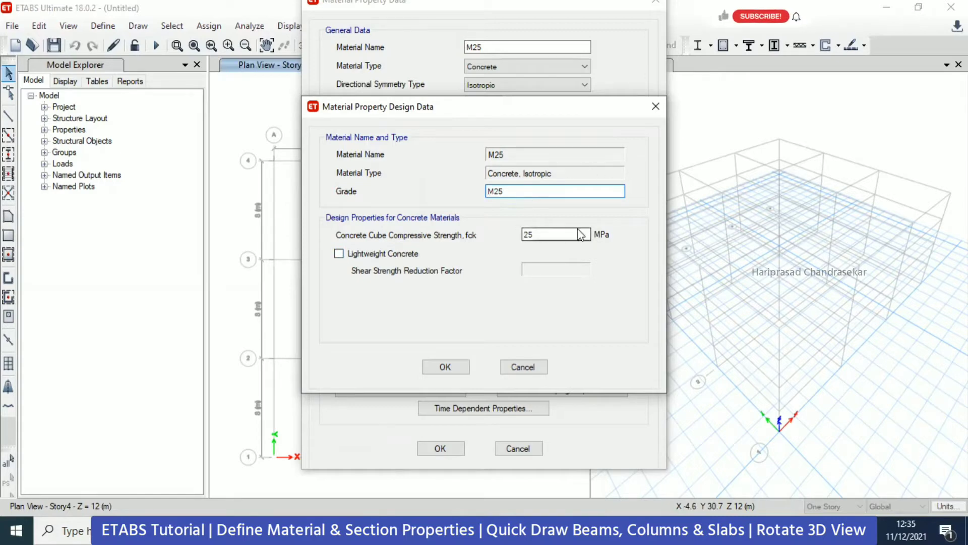
pyautogui.click(656, 105)
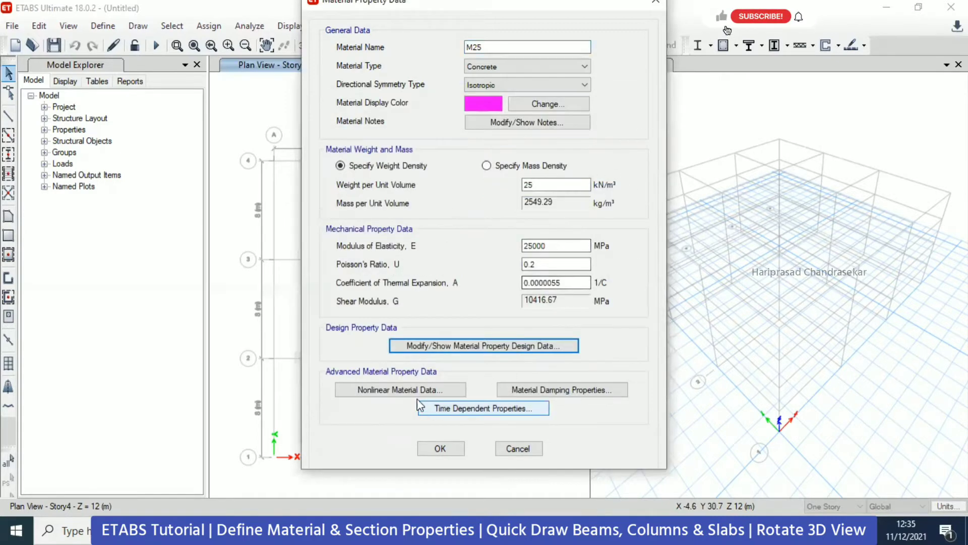
pyautogui.click(462, 386)
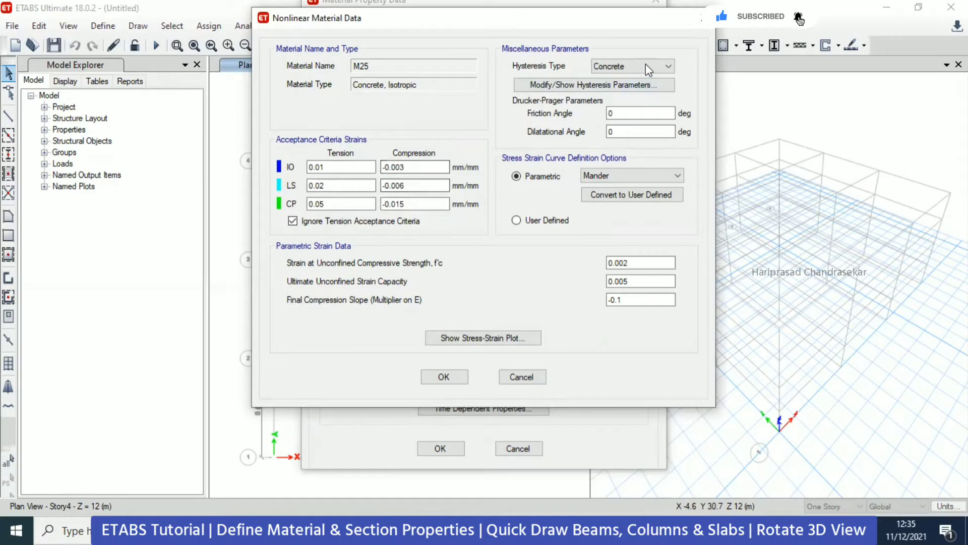
pyautogui.click(703, 20)
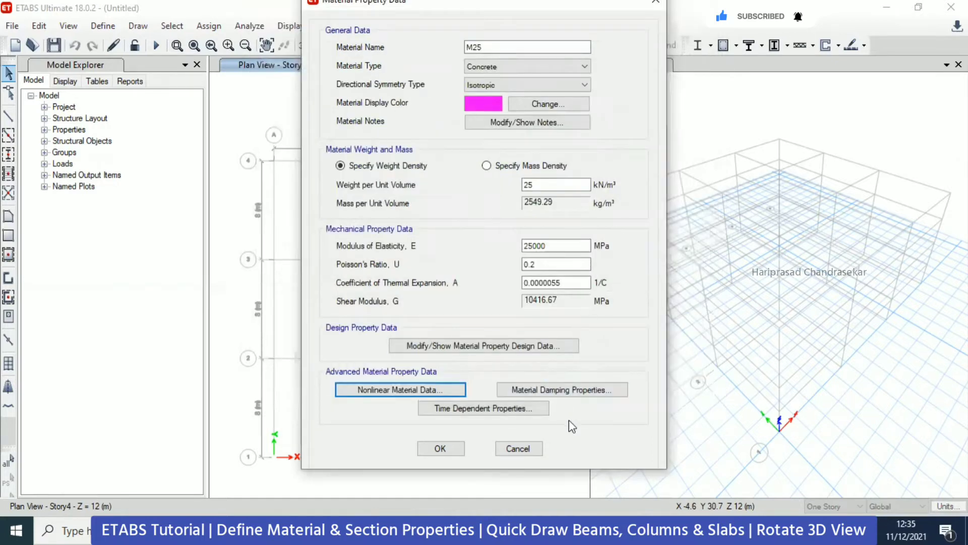
pyautogui.click(561, 389)
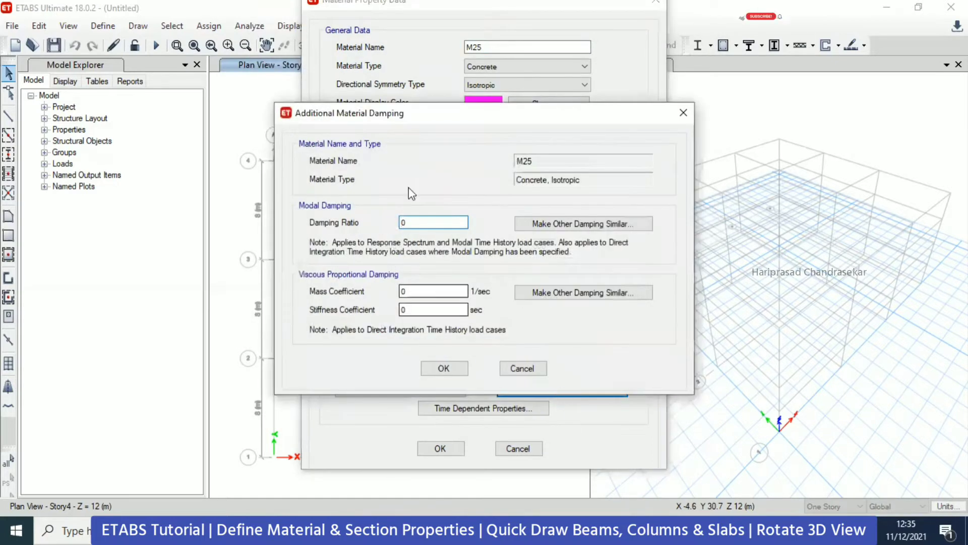
pyautogui.click(684, 112)
# Step: Inspect the time-dependent properties of the M25 concrete, checking the shrinkage parameters without applying them
pyautogui.click(483, 409)
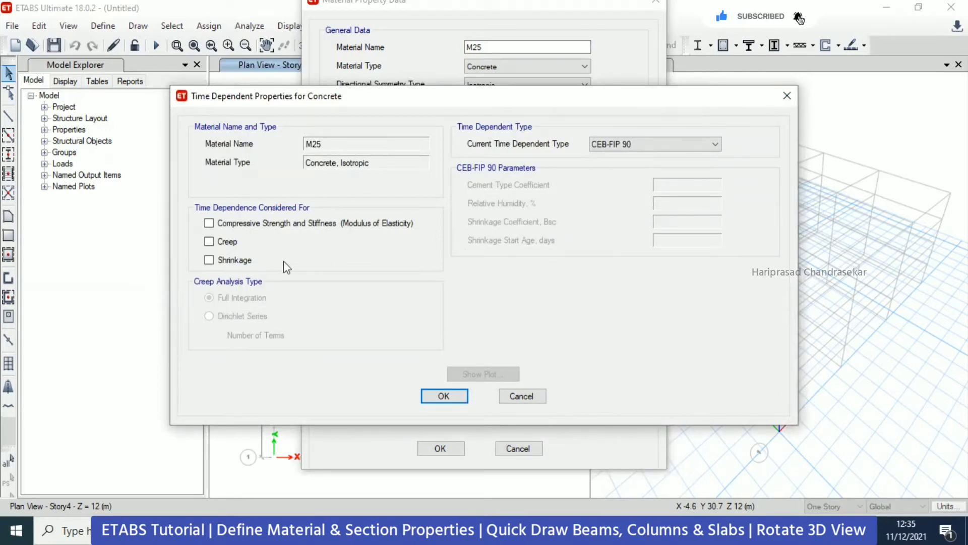
pyautogui.click(229, 259)
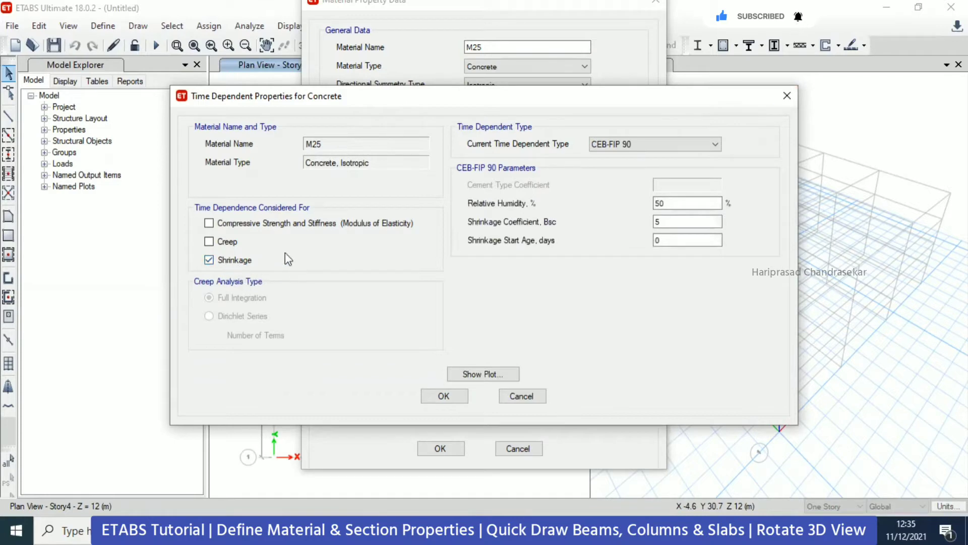
pyautogui.click(209, 261)
pyautogui.click(522, 396)
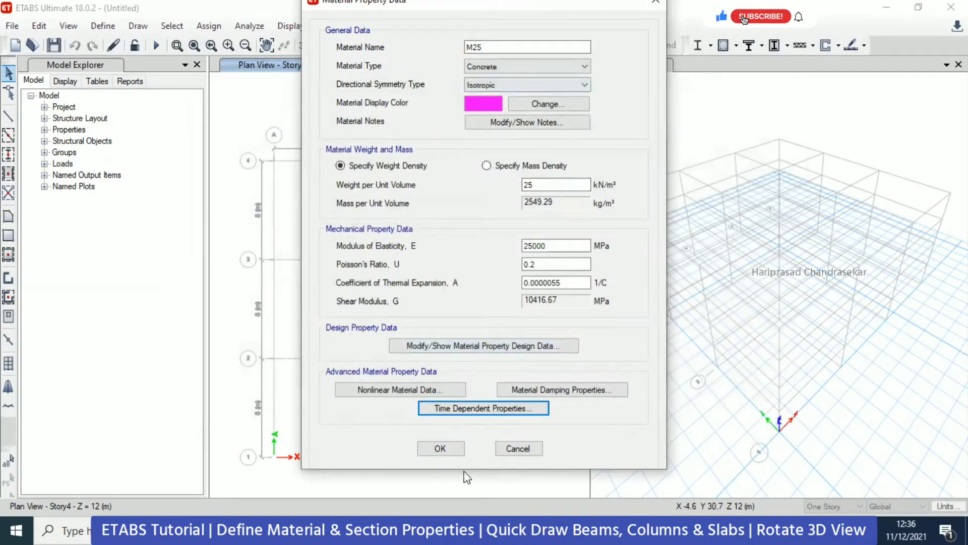
# Step: Save the M25 concrete material and start adding another new material
pyautogui.click(441, 449)
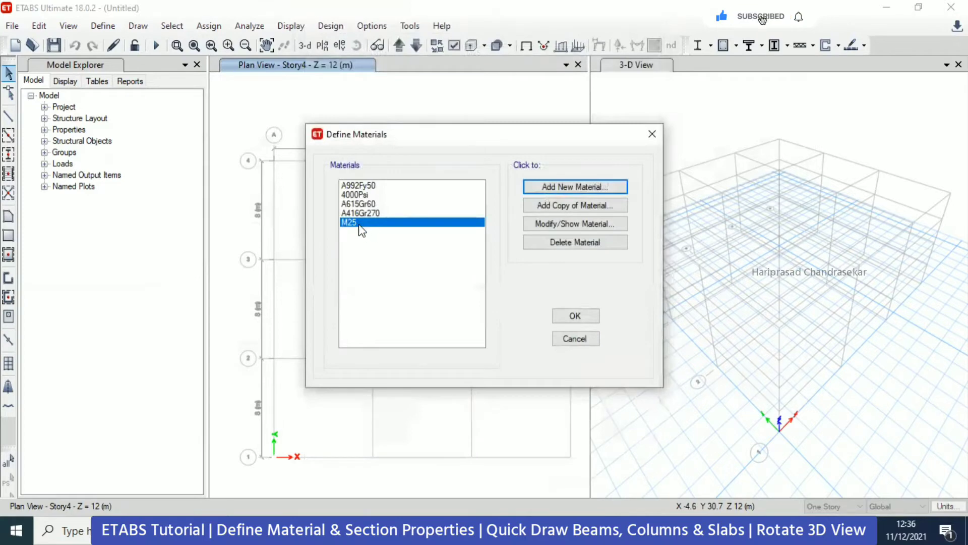
pyautogui.click(576, 187)
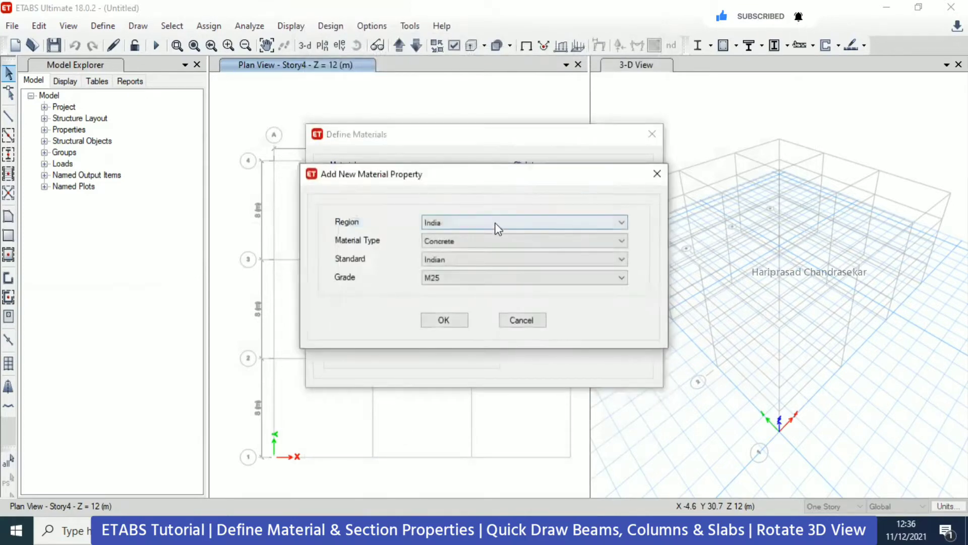
pyautogui.click(476, 243)
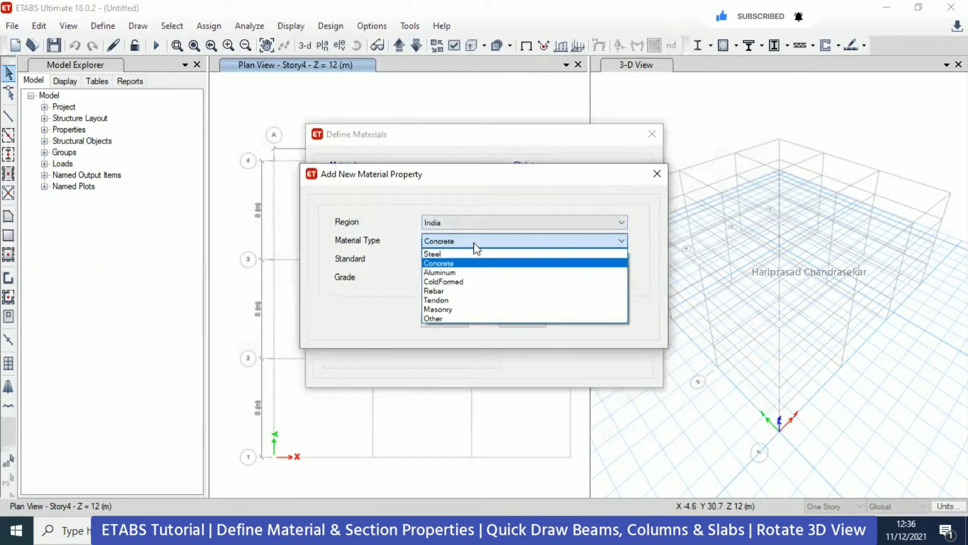
pyautogui.click(444, 254)
pyautogui.click(467, 277)
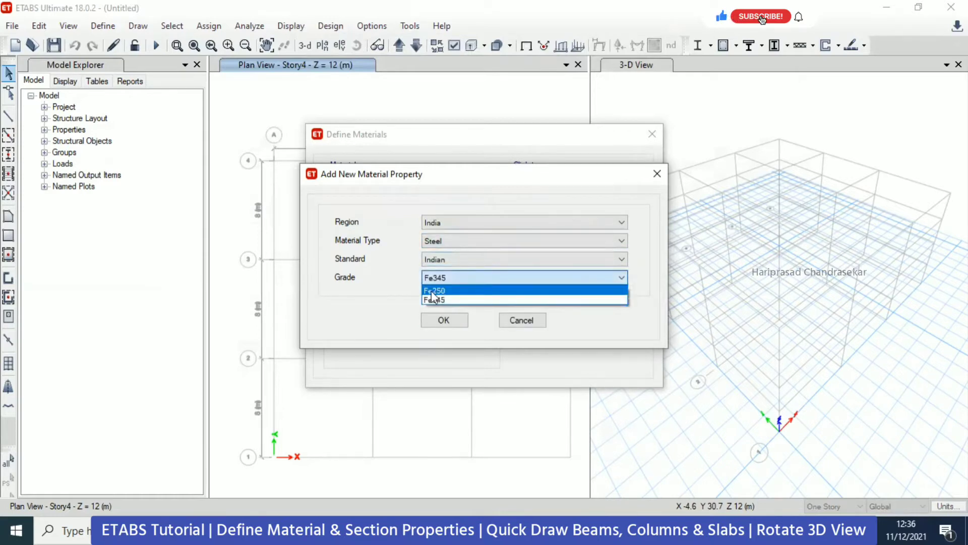
pyautogui.click(447, 300)
# Step: Set the new material's type to Rebar with HYSD Grade 415 and create it
pyautogui.click(449, 241)
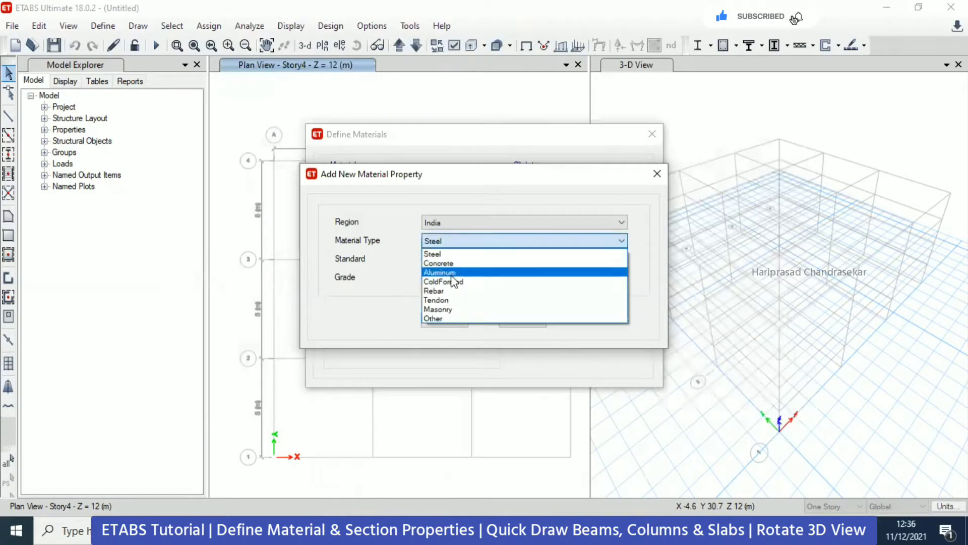
pyautogui.click(475, 286)
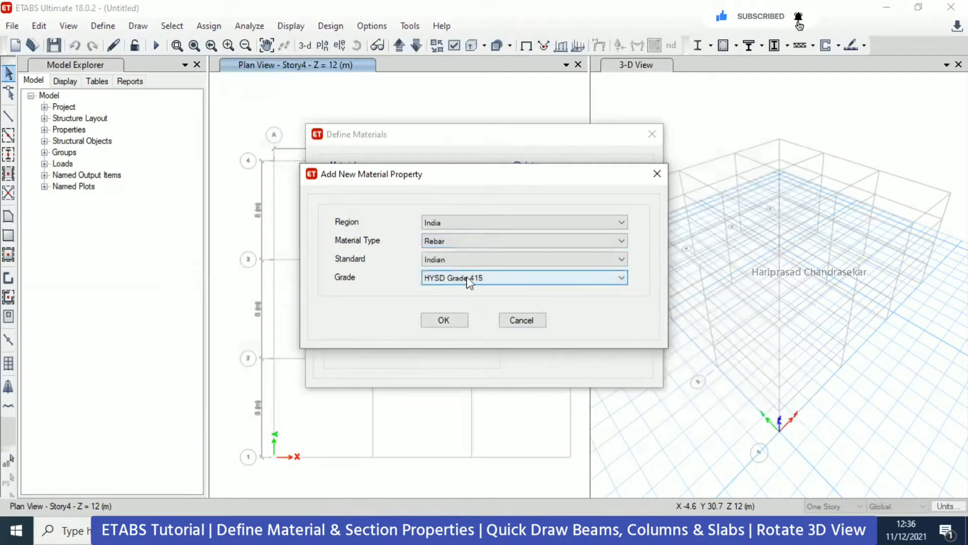
pyautogui.click(454, 281)
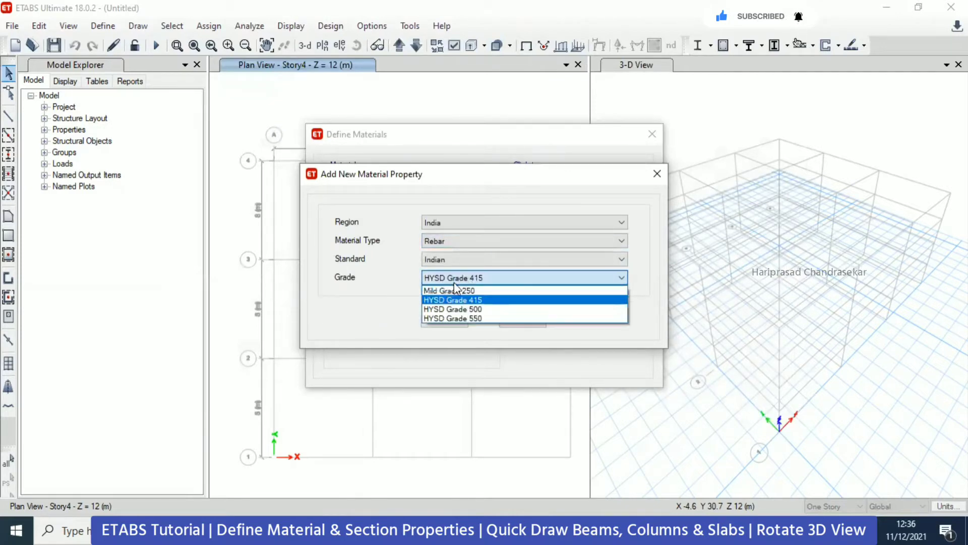
pyautogui.click(488, 300)
pyautogui.click(452, 320)
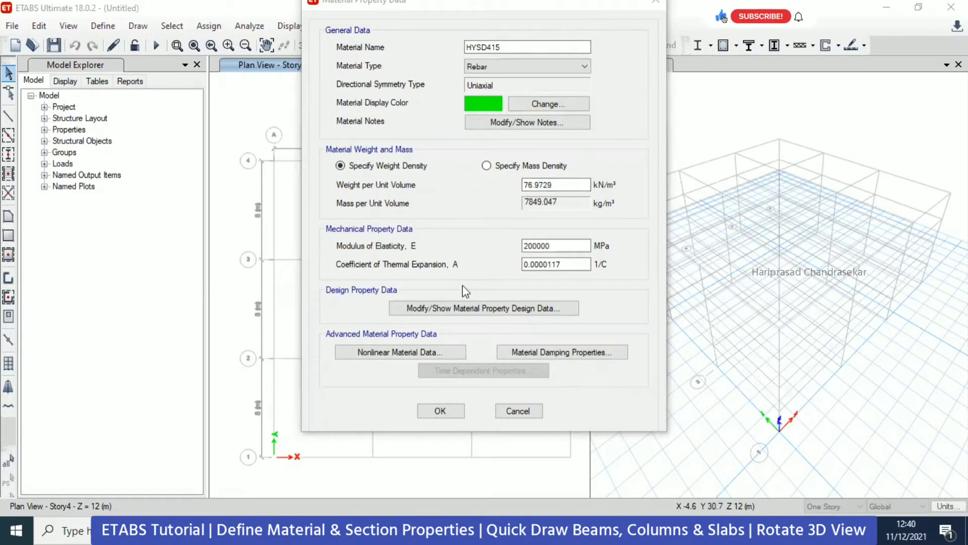
# Step: Review the design strengths of the HYSD415 rebar, save the material and close the material definitions
pyautogui.click(444, 309)
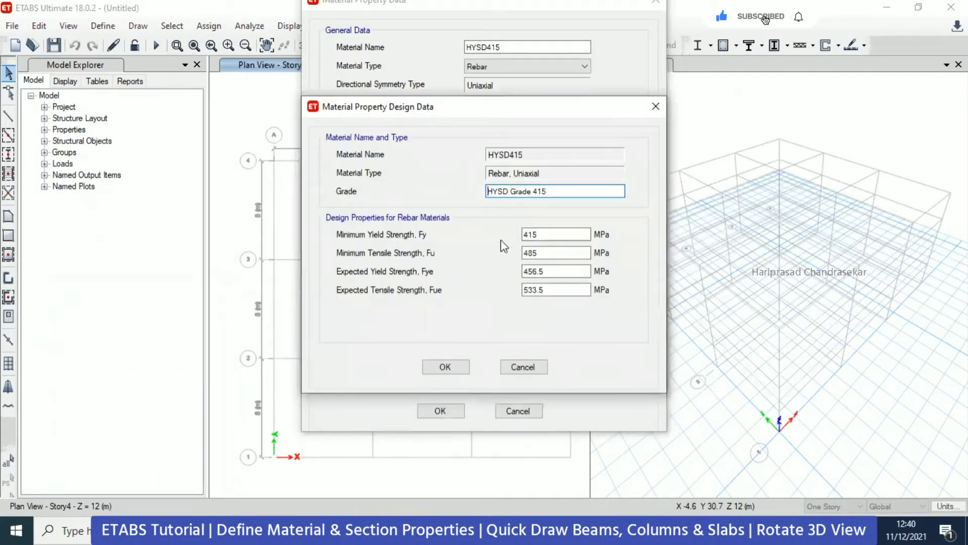
pyautogui.press('Tab')
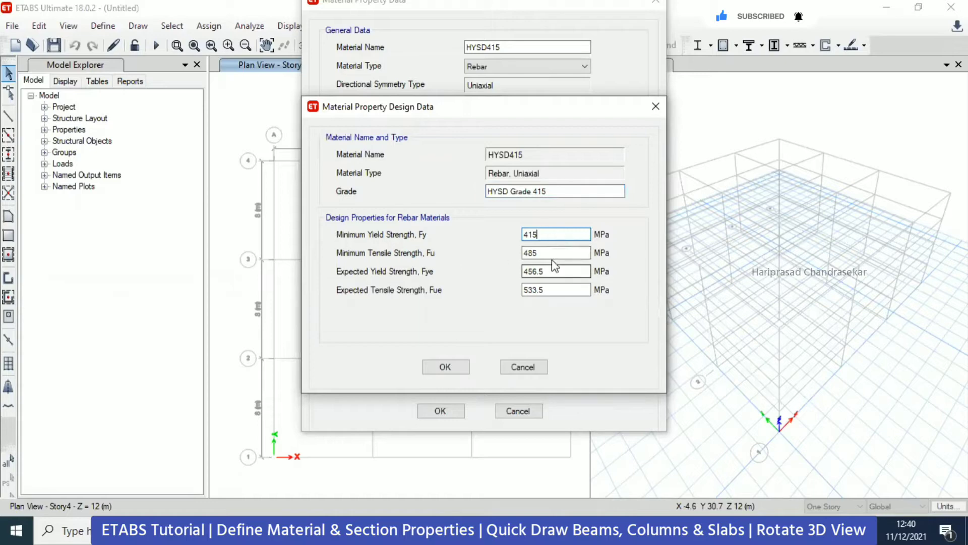
pyautogui.click(449, 365)
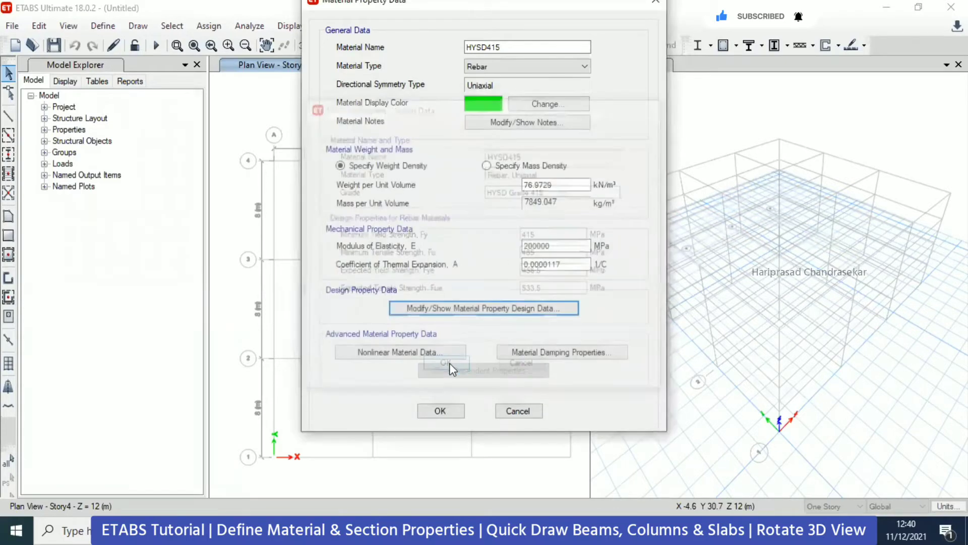
pyautogui.click(444, 409)
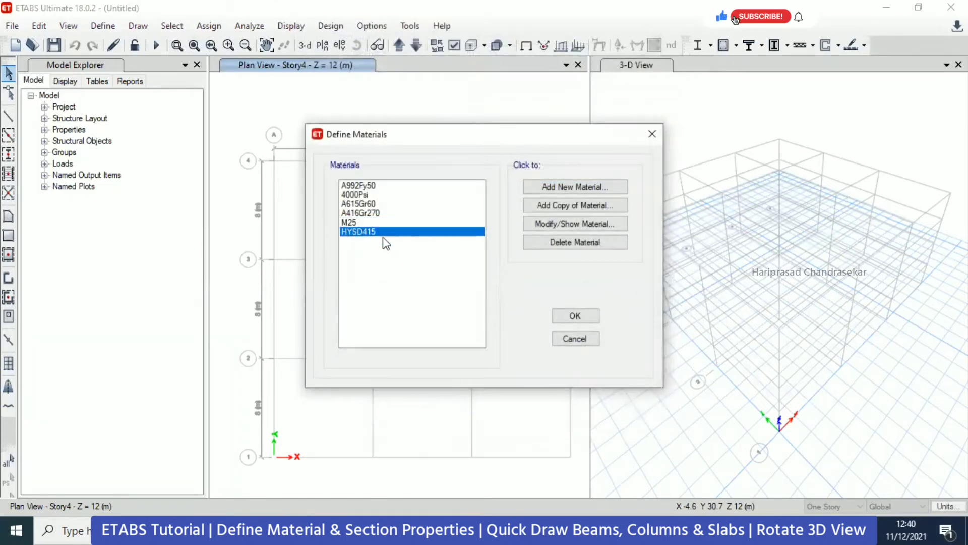
pyautogui.click(575, 317)
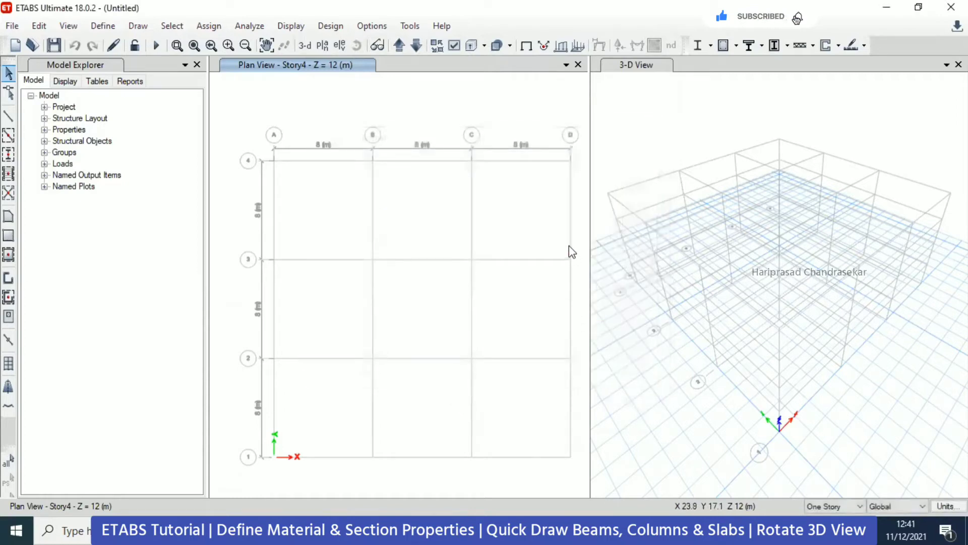
# Step: Start a new frame section property with the Concrete Rectangular shape
pyautogui.click(104, 25)
pyautogui.moveTo(159, 72)
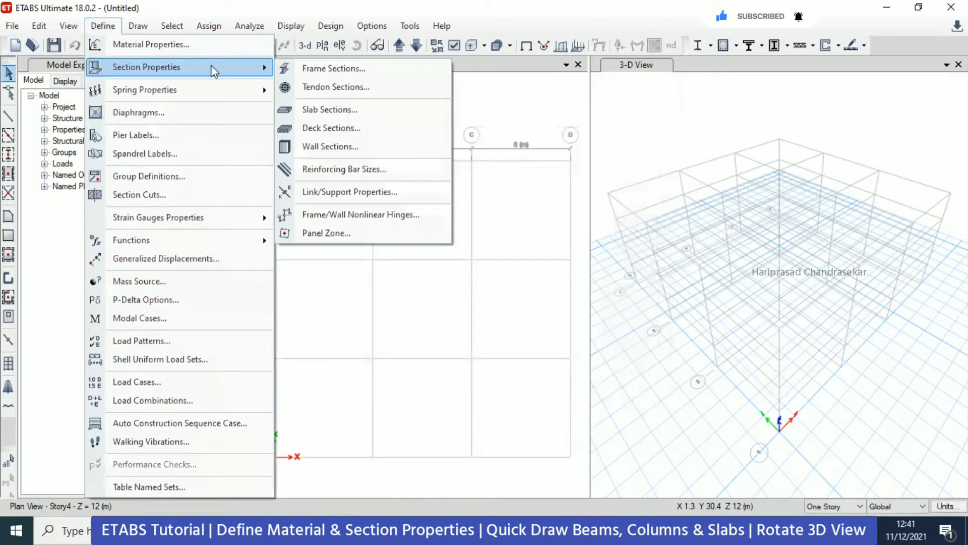
pyautogui.click(353, 68)
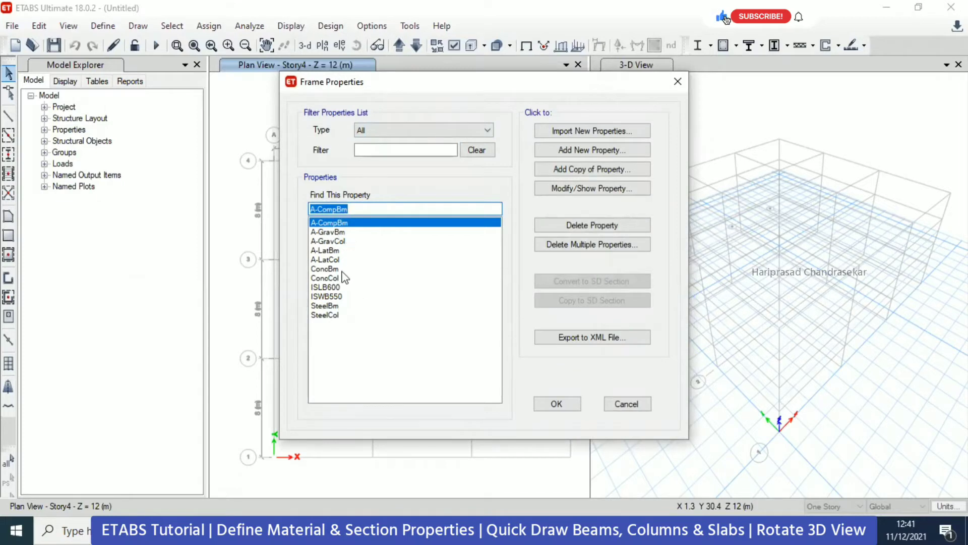
pyautogui.click(326, 288)
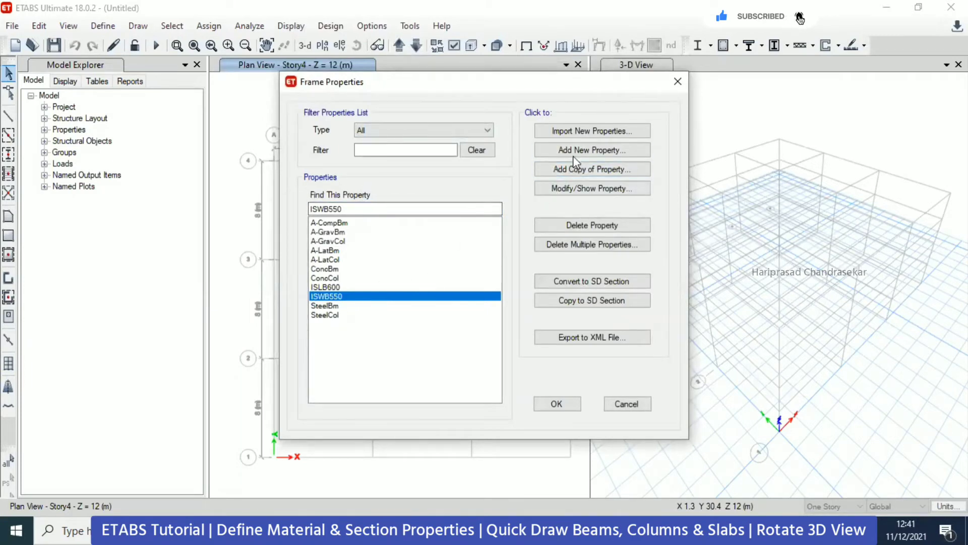
pyautogui.click(588, 151)
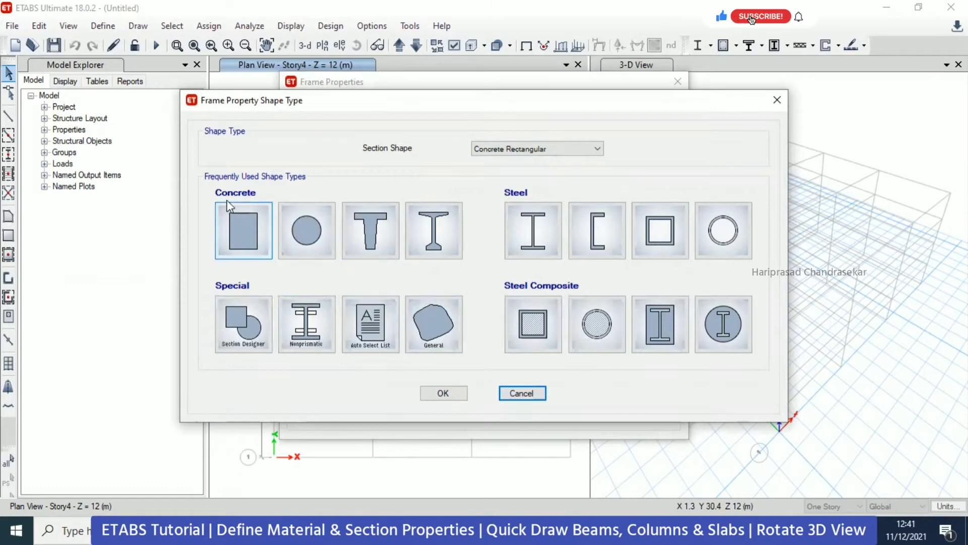
pyautogui.click(244, 224)
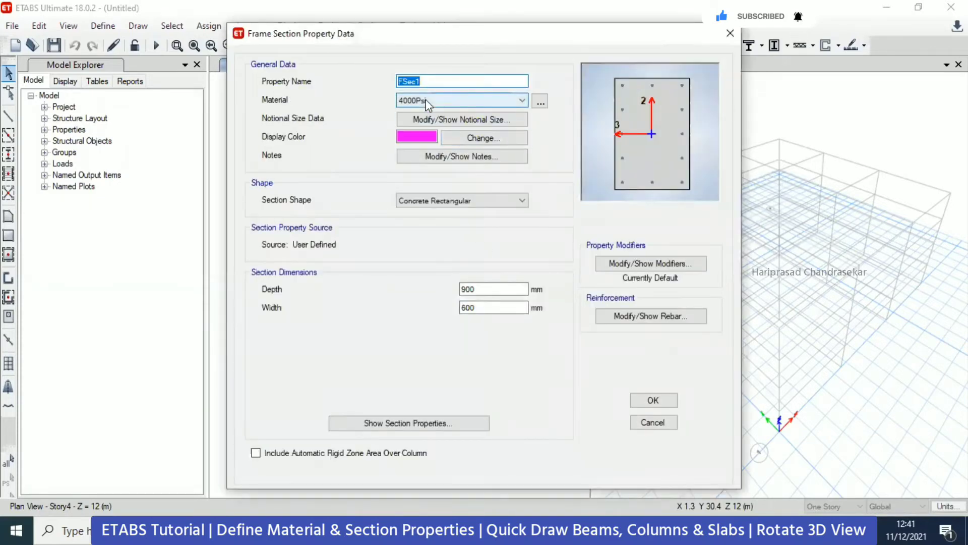
# Step: Name the frame section B 230 x 230 and assign M25 as its material
pyautogui.write('B 230 x 230')
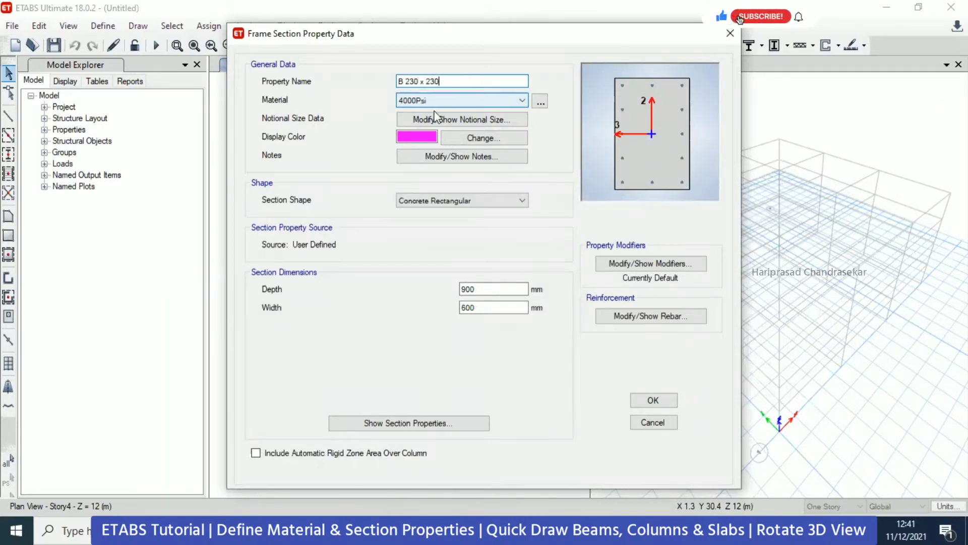
pyautogui.click(458, 101)
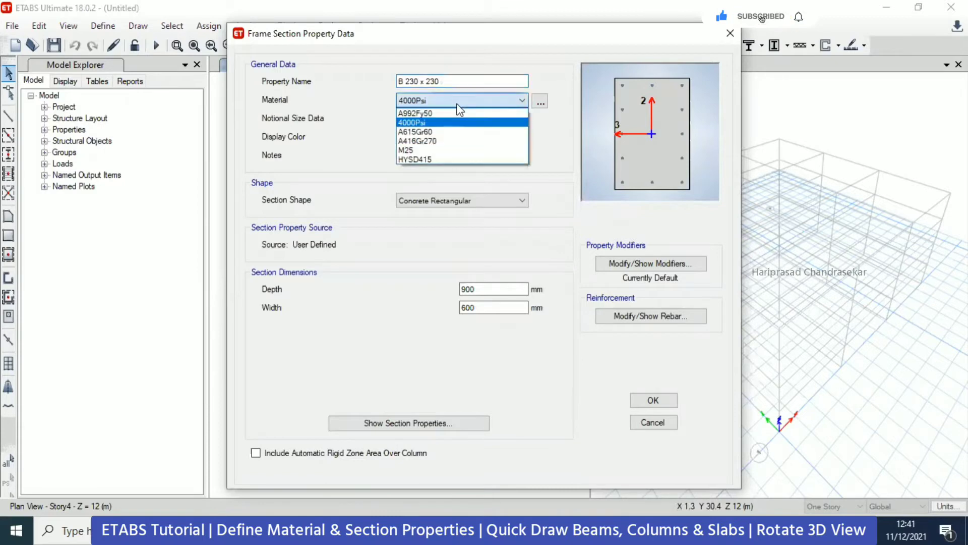
pyautogui.click(459, 147)
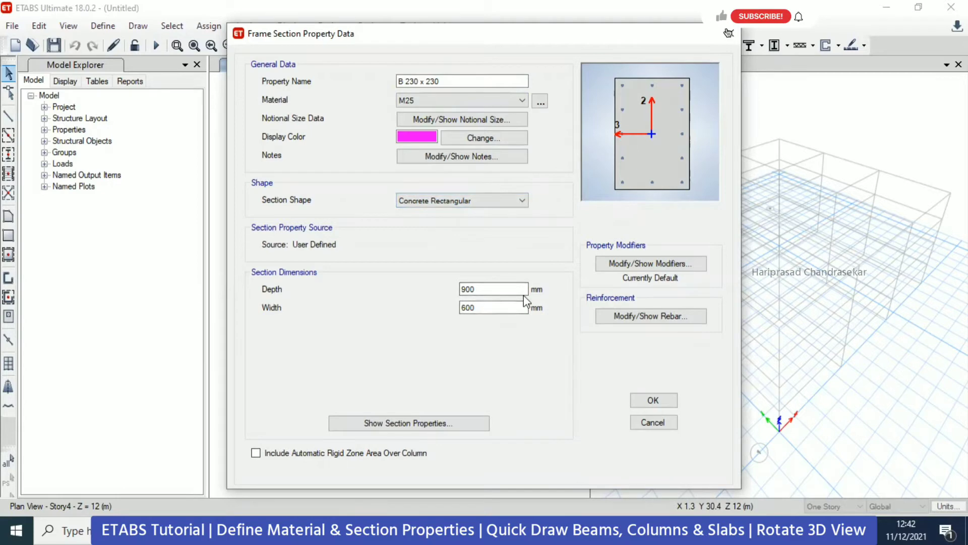
# Step: Set the beam section's depth and width to 230 mm and check its property modifiers without altering them
pyautogui.moveTo(524, 289); pyautogui.dragTo(460, 289)
pyautogui.write('230')
pyautogui.moveTo(525, 308); pyautogui.dragTo(446, 307)
pyautogui.write('230')
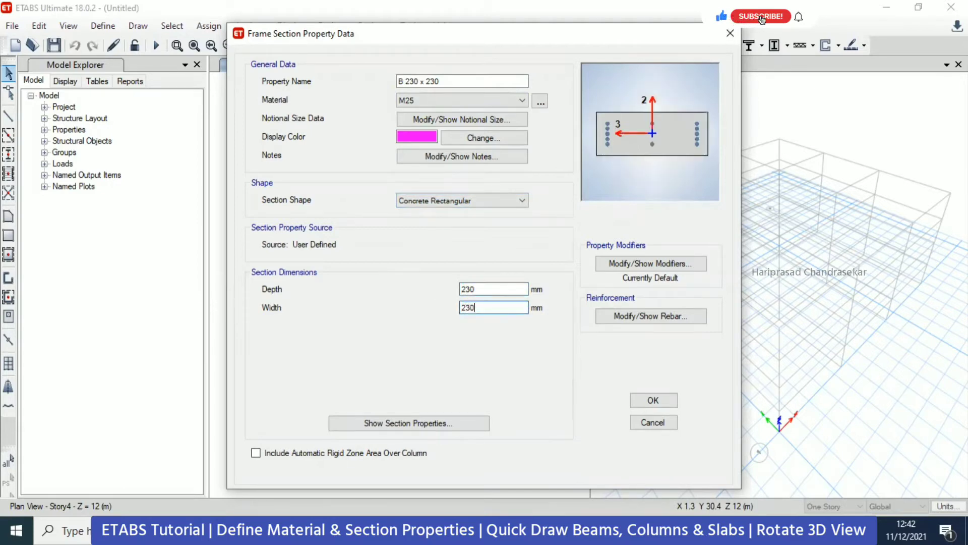
pyautogui.click(524, 290)
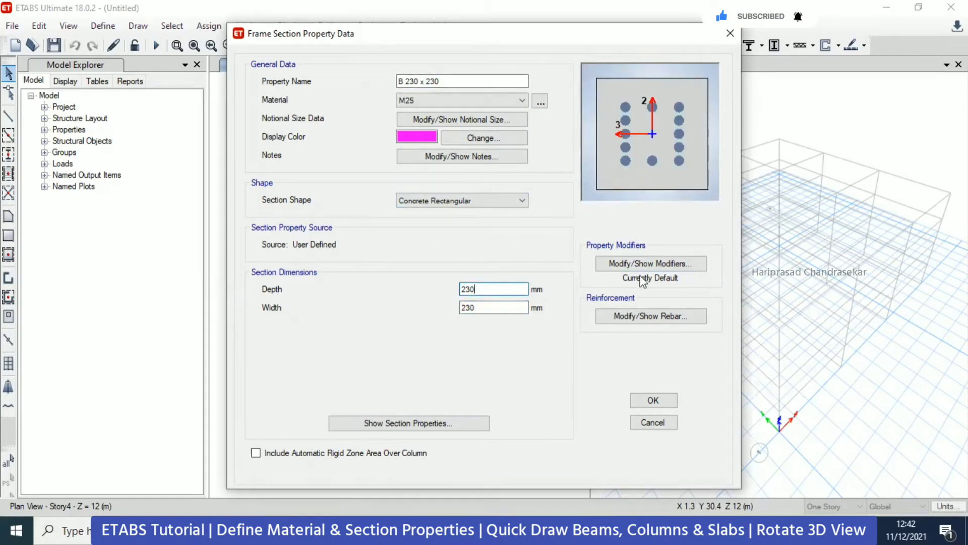
pyautogui.click(658, 263)
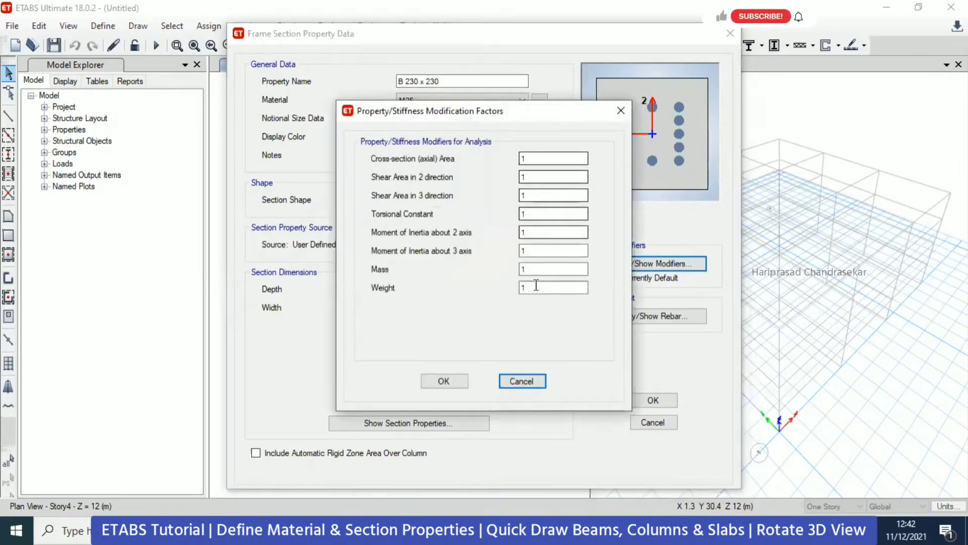
pyautogui.click(621, 110)
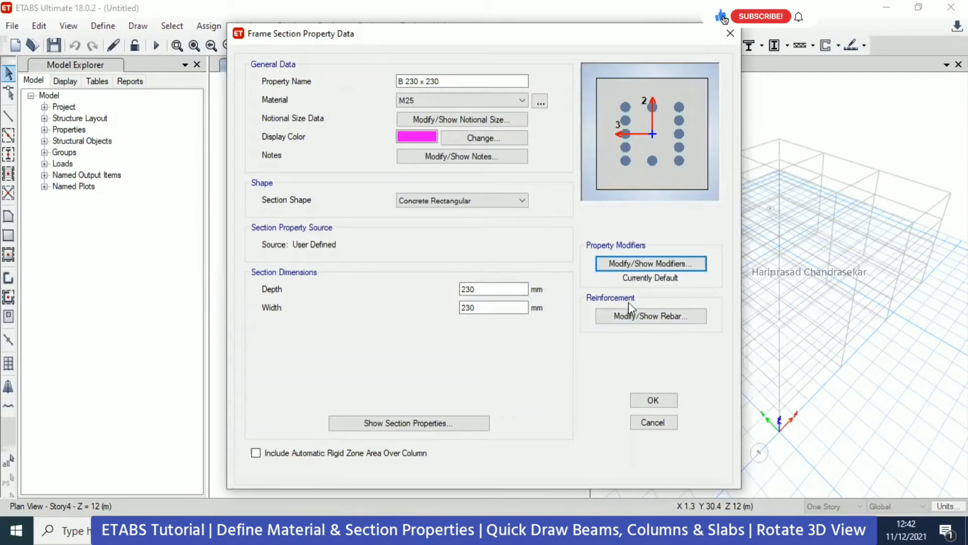
# Step: Set the section's reinforcement to M3 Design Only (Beam) with 25 mm cover for both top and bottom bars
pyautogui.click(666, 323)
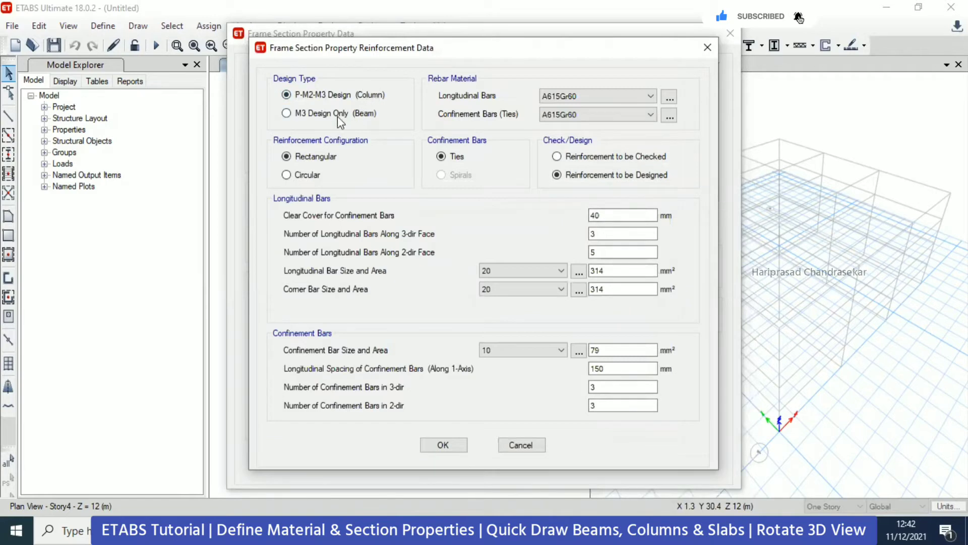
pyautogui.click(302, 114)
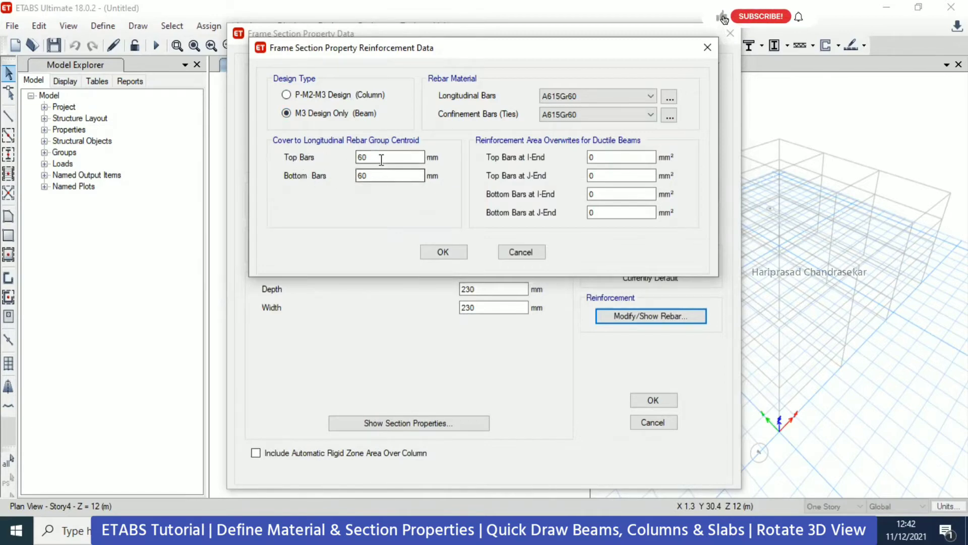
pyautogui.moveTo(381, 157); pyautogui.dragTo(308, 151)
pyautogui.write('25')
pyautogui.moveTo(377, 181); pyautogui.dragTo(274, 171)
pyautogui.write('25')
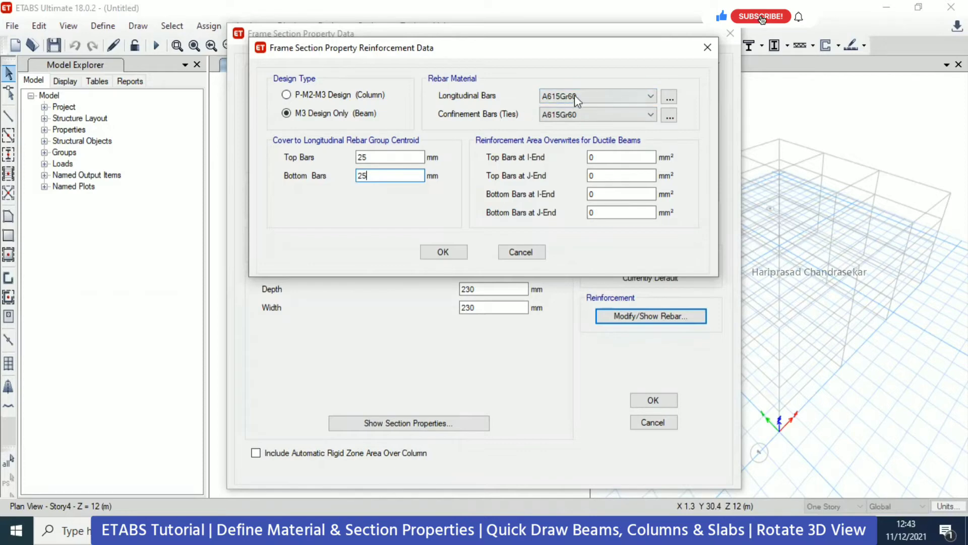
# Step: Assign HYSD415 to the beam's longitudinal and confinement bars and accept the reinforcement data
pyautogui.click(590, 96)
pyautogui.click(569, 117)
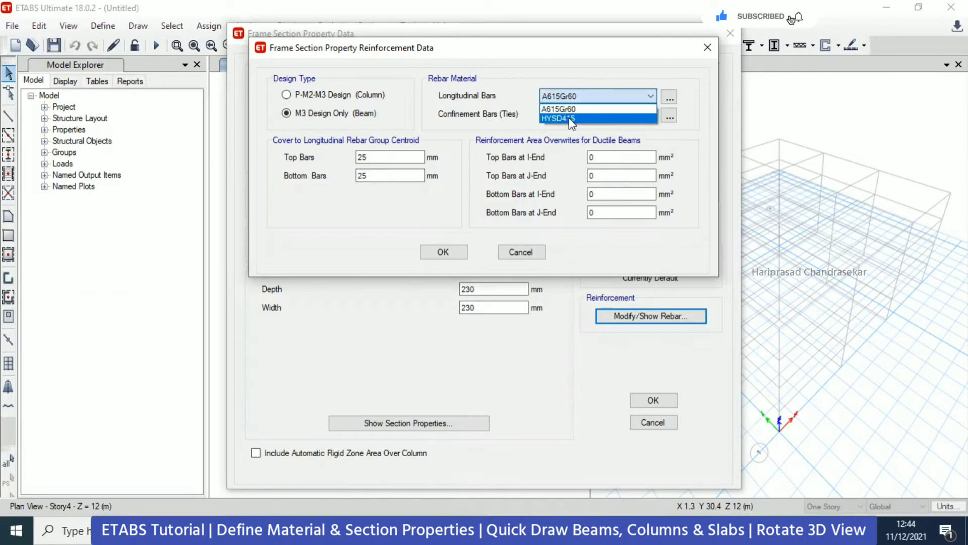
pyautogui.click(621, 114)
pyautogui.click(597, 136)
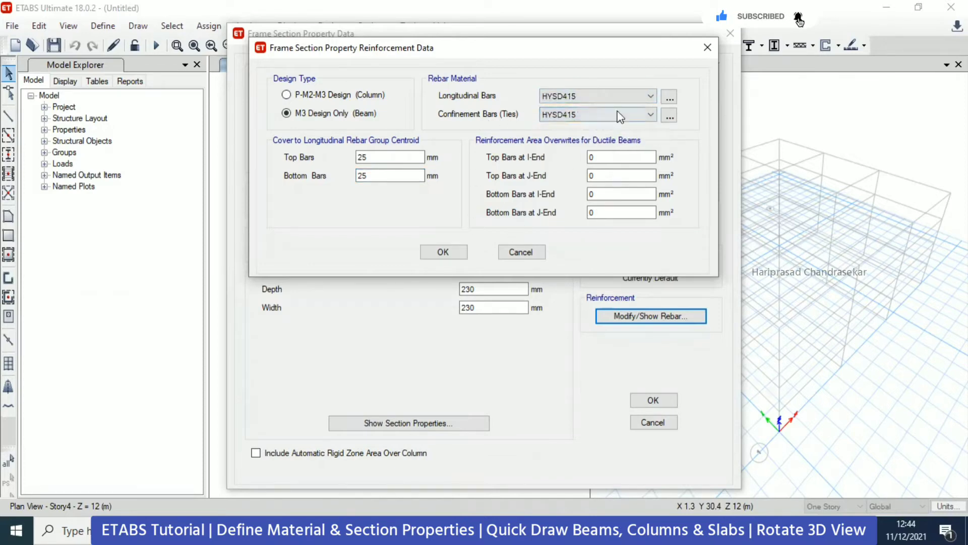
pyautogui.click(445, 251)
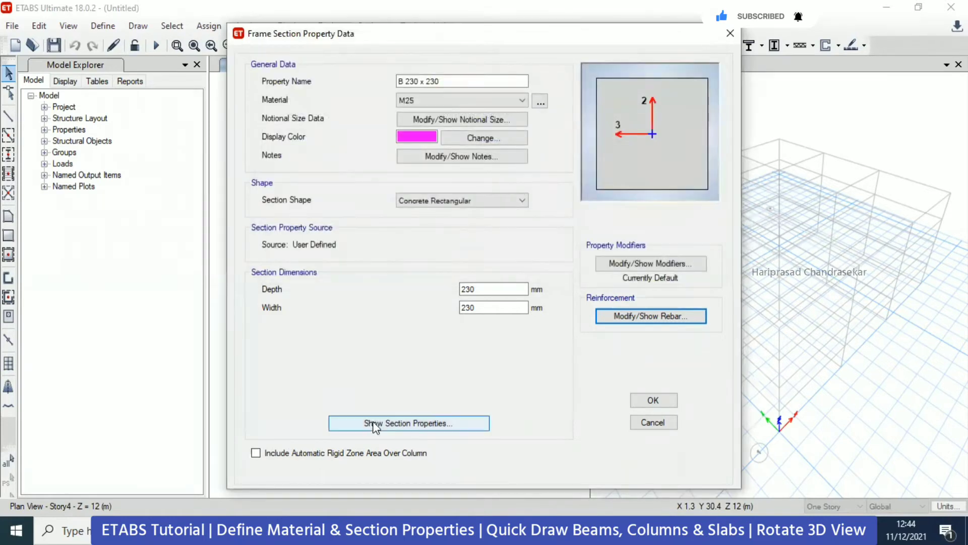
# Step: View the calculated section properties of B 230 x 230 and save the beam section
pyautogui.click(412, 423)
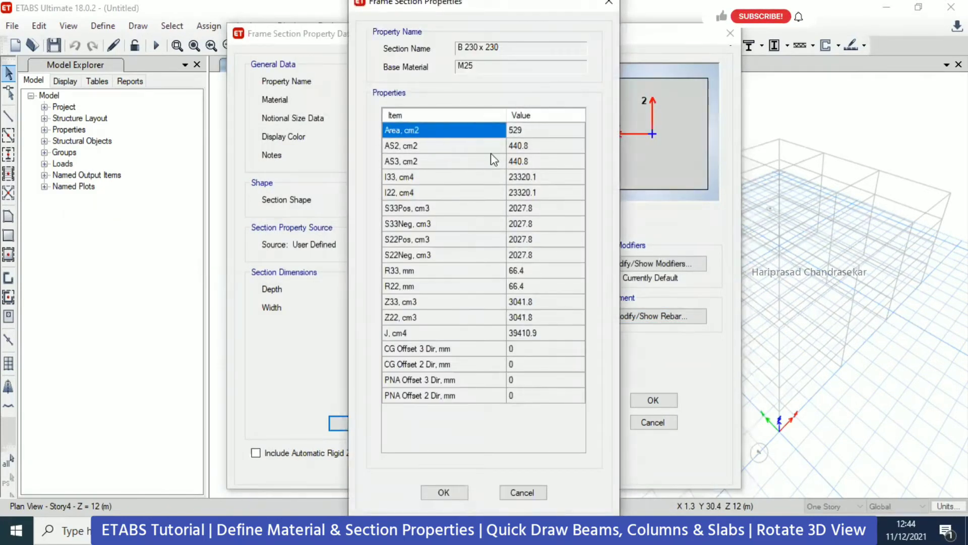
pyautogui.click(609, 3)
pyautogui.click(654, 401)
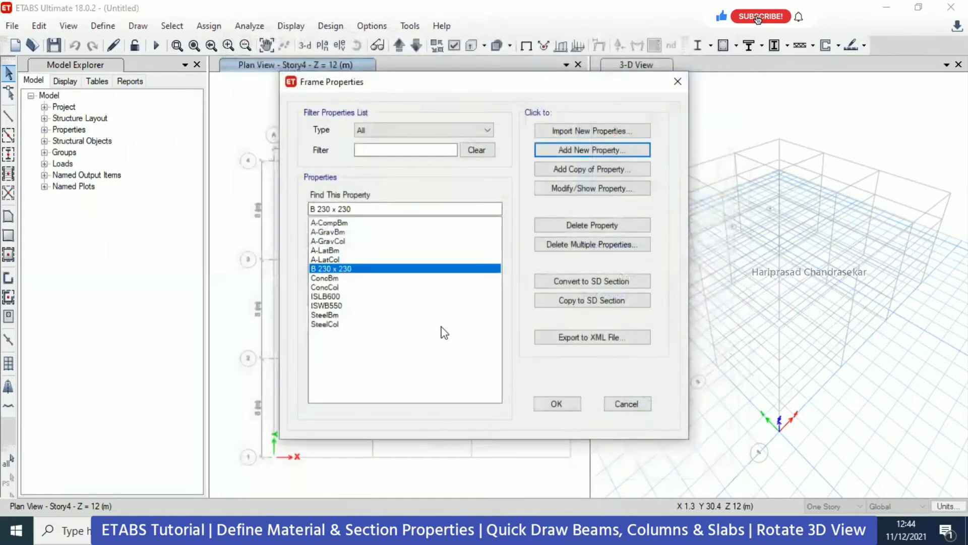
# Step: Add another Concrete Rectangular section named C 230 x 230 in M25 with a depth of 230 mm
pyautogui.click(586, 148)
pyautogui.click(243, 232)
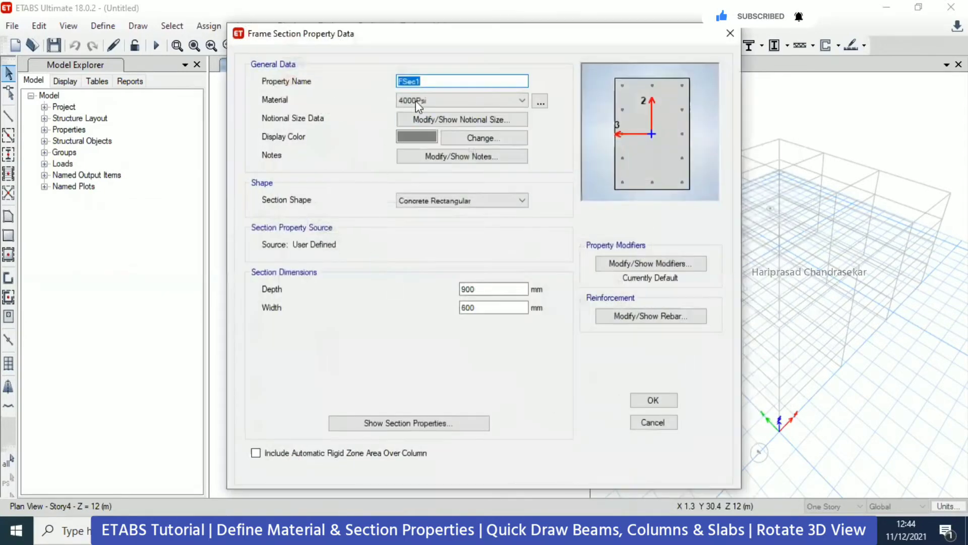
pyautogui.write('C 230 x')
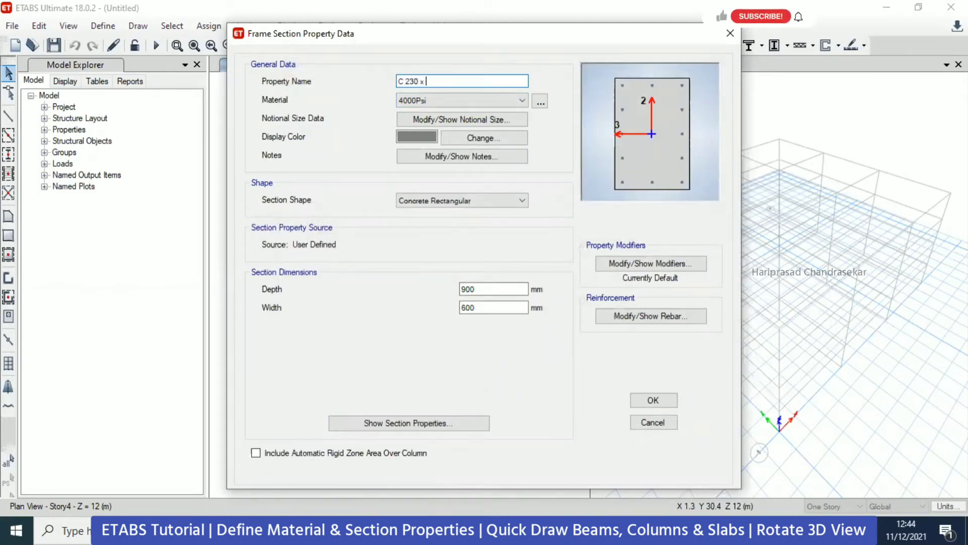
pyautogui.write(' 230')
pyautogui.click(504, 101)
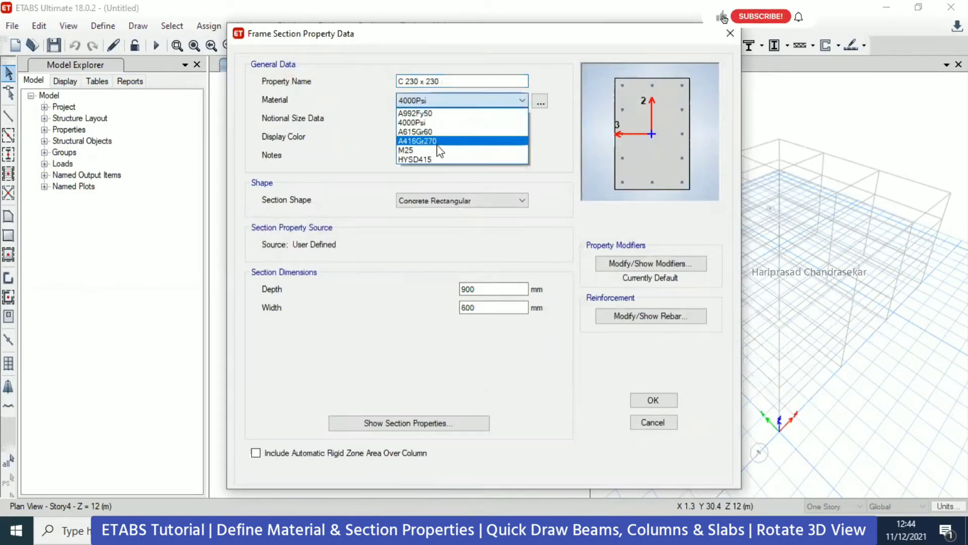
pyautogui.click(444, 145)
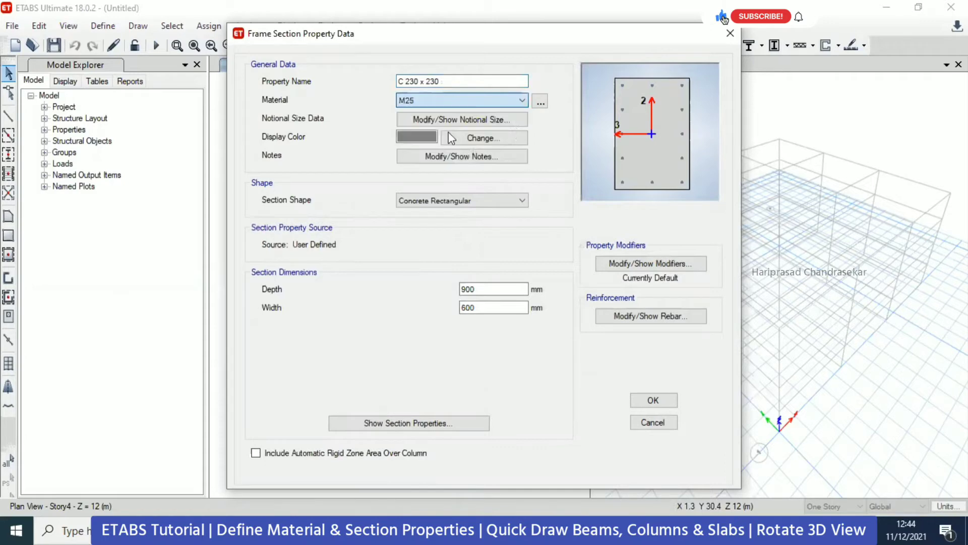
pyautogui.doubleClick(492, 288)
pyautogui.write('230')
# Step: Try entering the column section's width in imperial units as 9 inches and as 1'3"
pyautogui.doubleClick(488, 307)
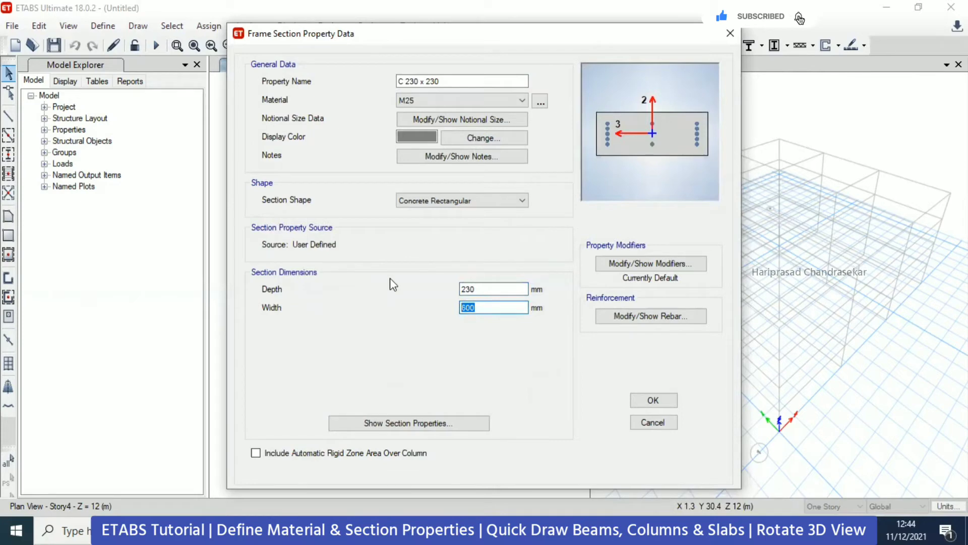
pyautogui.write('9')
pyautogui.press('Return')
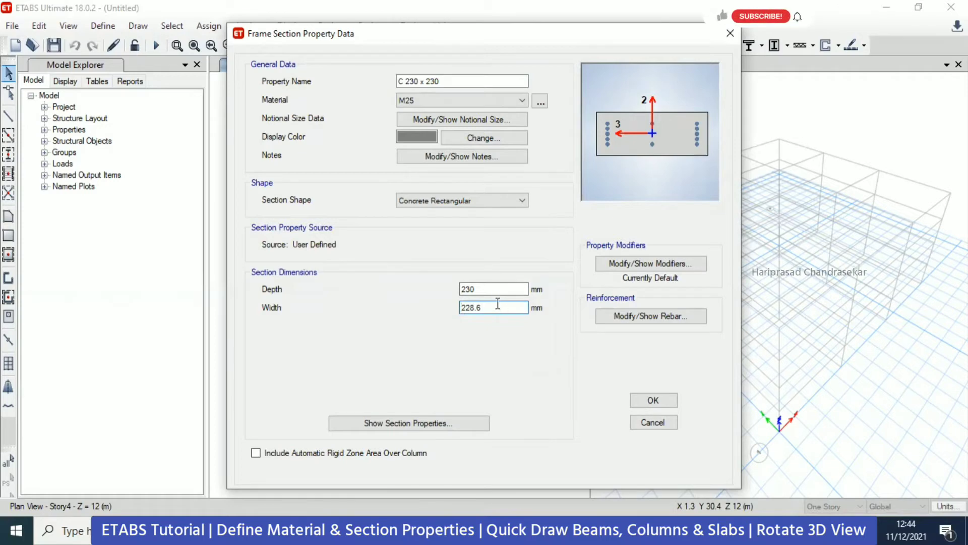
pyautogui.moveTo(498, 303); pyautogui.dragTo(425, 305)
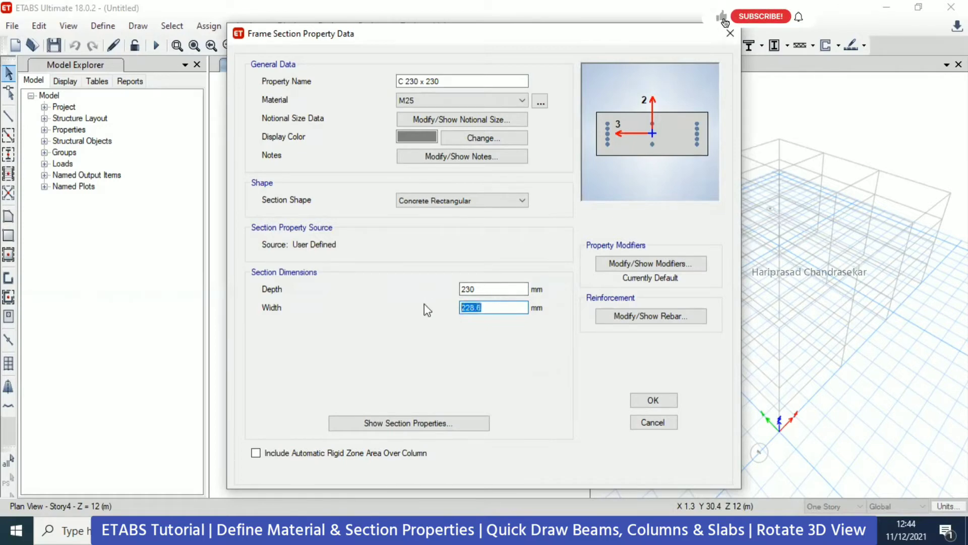
pyautogui.write('1\'3"')
pyautogui.press('Return')
# Step: Set the column section's width to 230 mm
pyautogui.moveTo(495, 310); pyautogui.dragTo(378, 301)
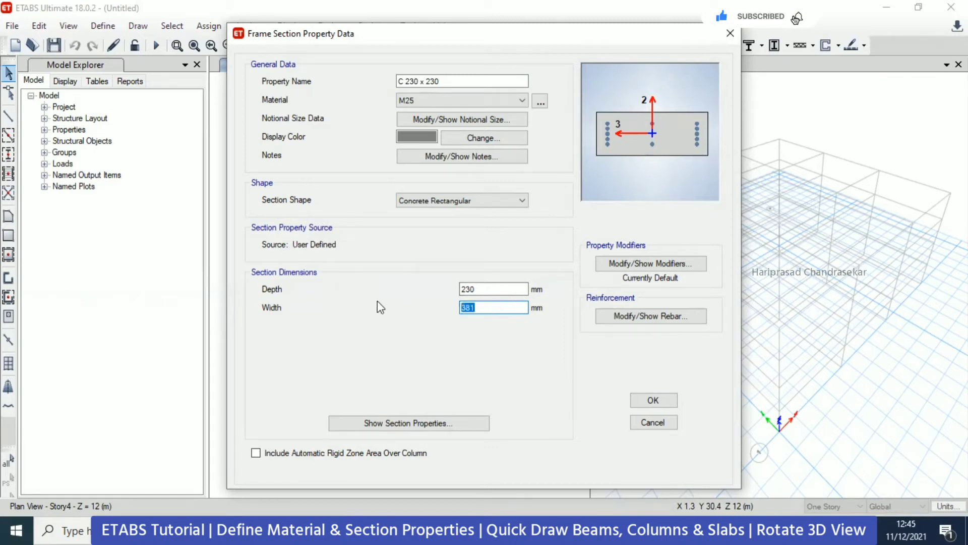
pyautogui.write('230')
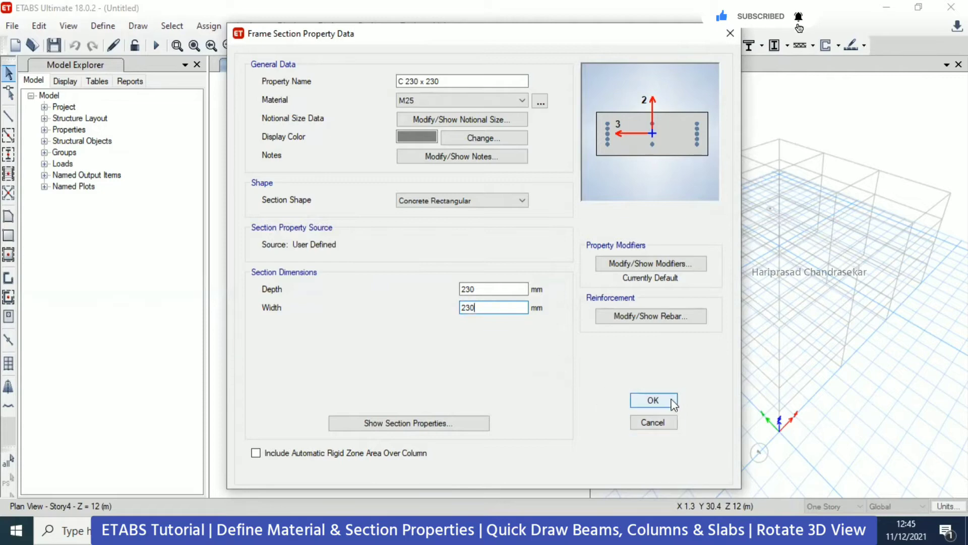
# Step: Set the column section's longitudinal bar and confinement tie material to HYSD415
pyautogui.click(673, 316)
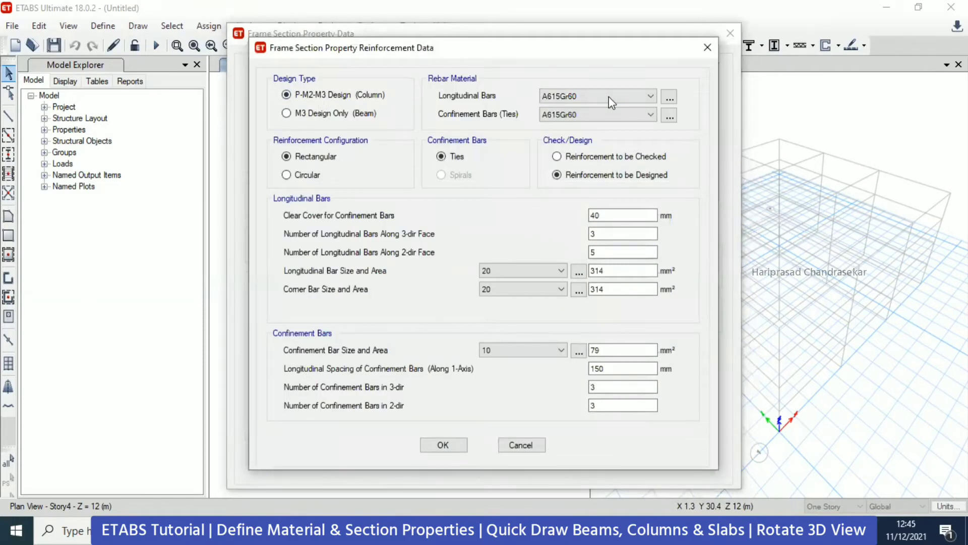
pyautogui.click(604, 96)
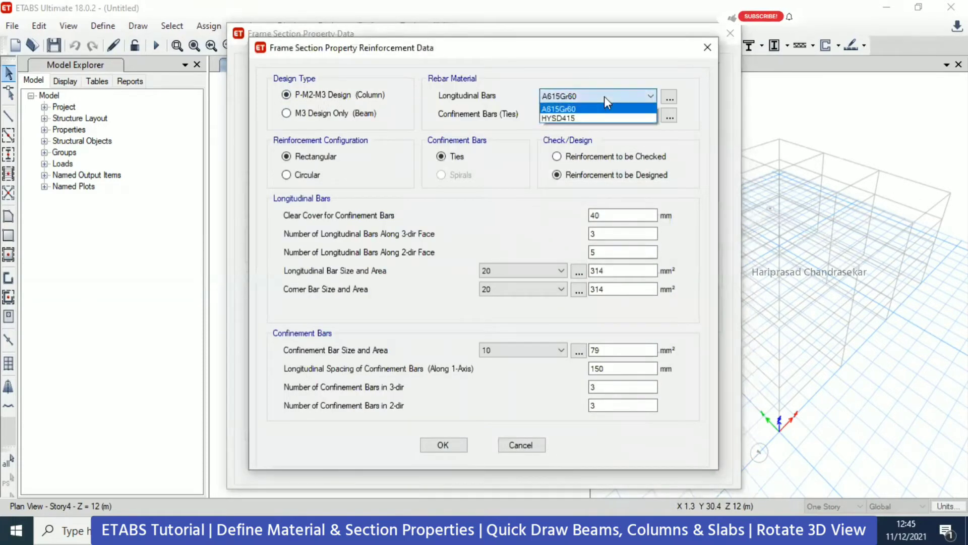
pyautogui.click(585, 118)
pyautogui.click(590, 114)
pyautogui.click(578, 137)
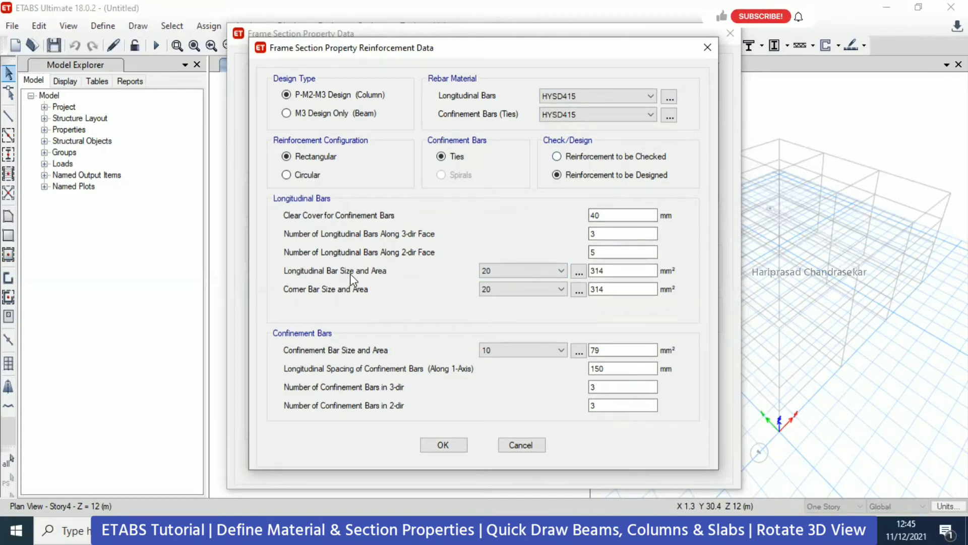
# Step: Set the column's longitudinal bar size to 12 and its corner bar size to 16
pyautogui.click(505, 271)
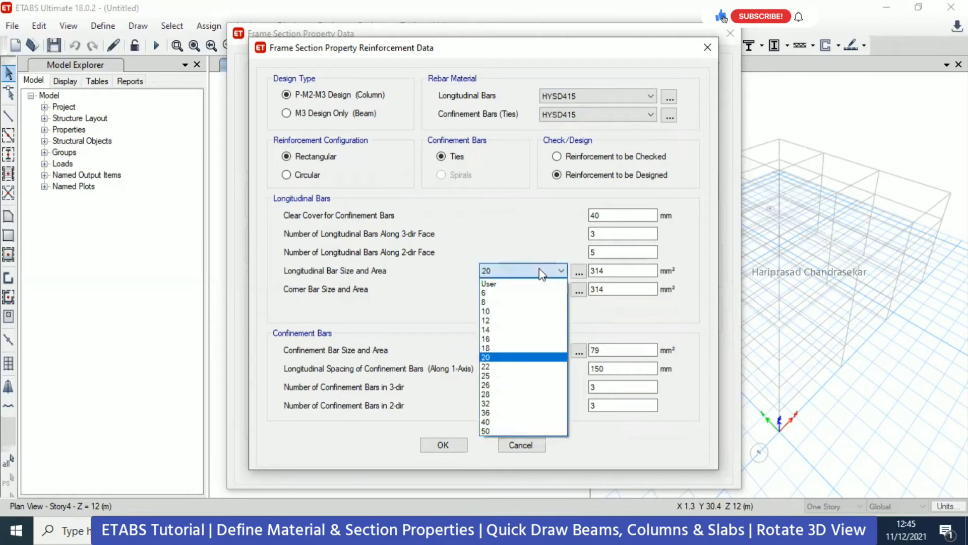
pyautogui.click(499, 321)
pyautogui.click(514, 289)
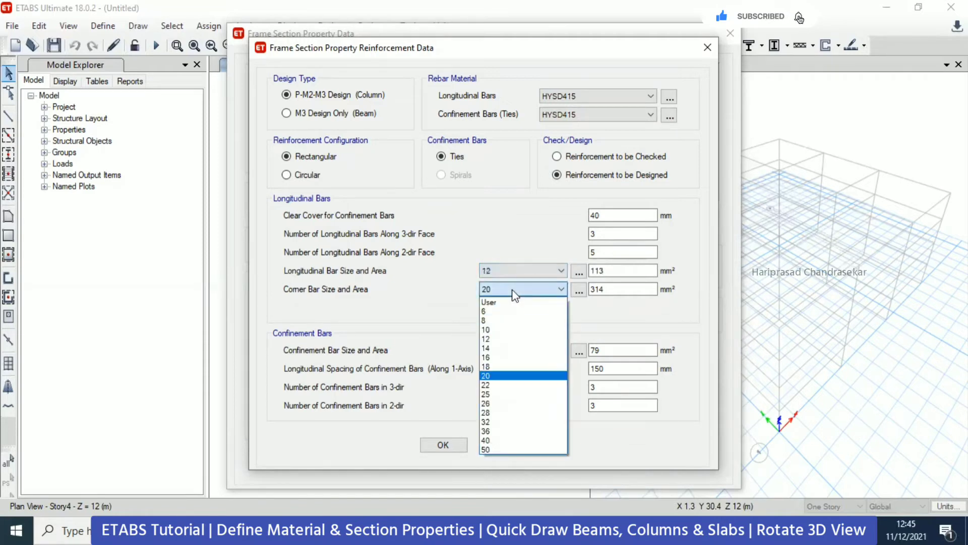
pyautogui.click(498, 357)
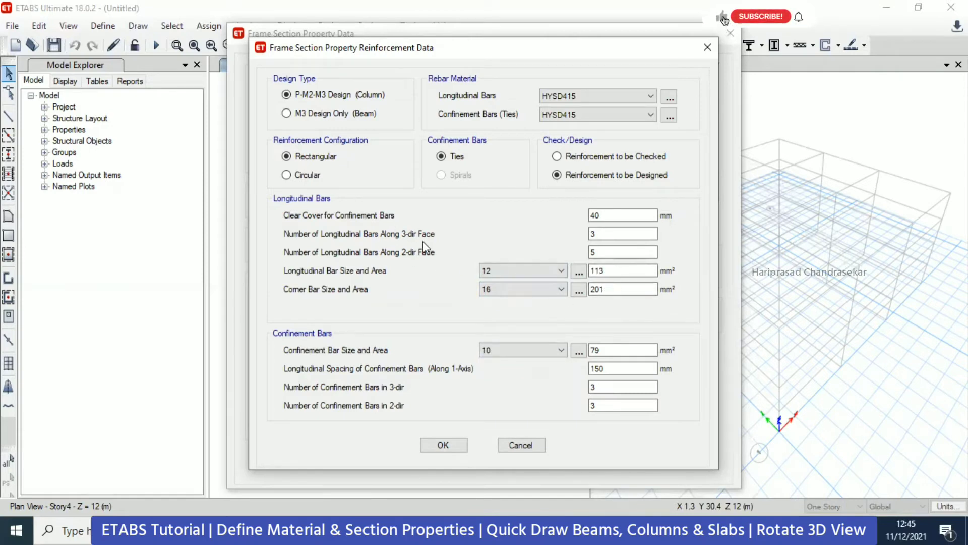
# Step: Set the number of longitudinal bars to 2 along both the 3-dir face and the 2-dir face
pyautogui.click(628, 235)
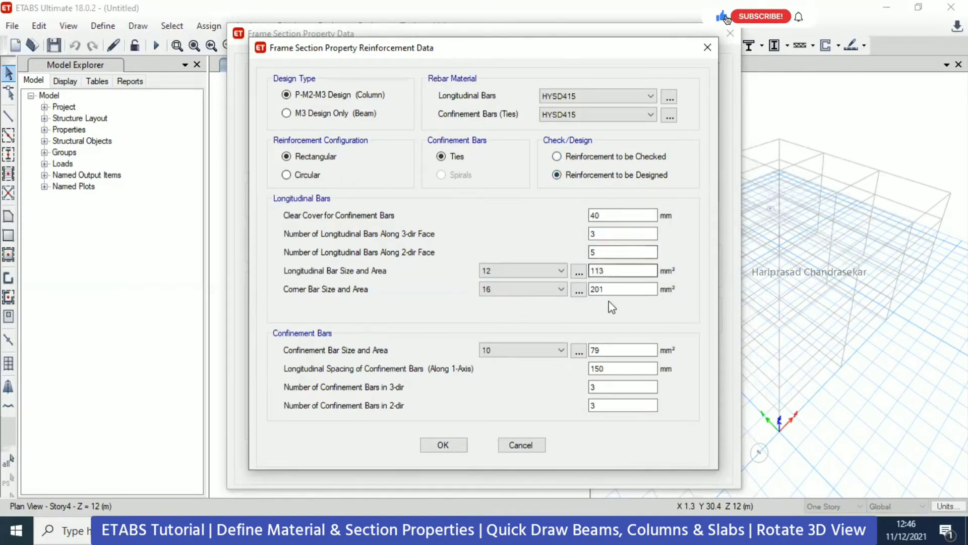
pyautogui.doubleClick(614, 235)
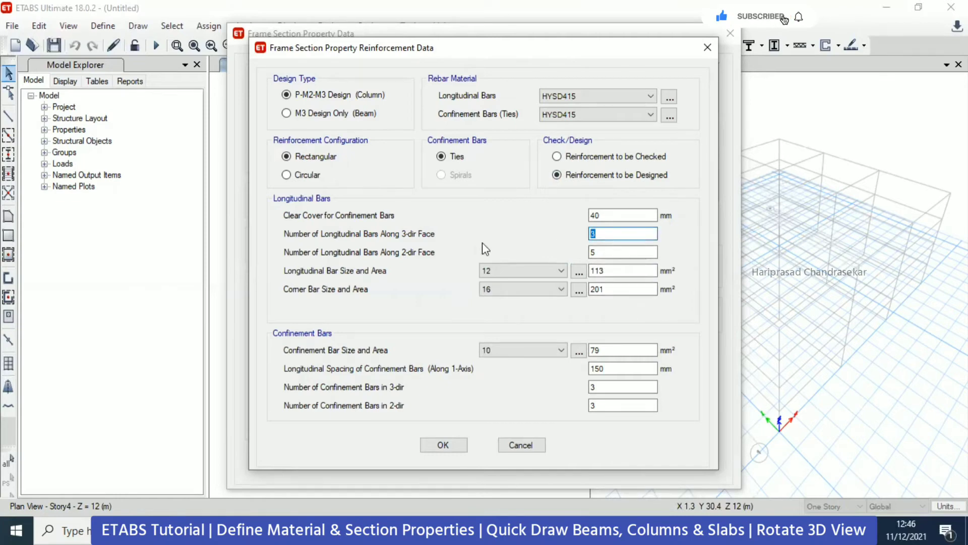
pyautogui.write('2')
pyautogui.doubleClick(605, 251)
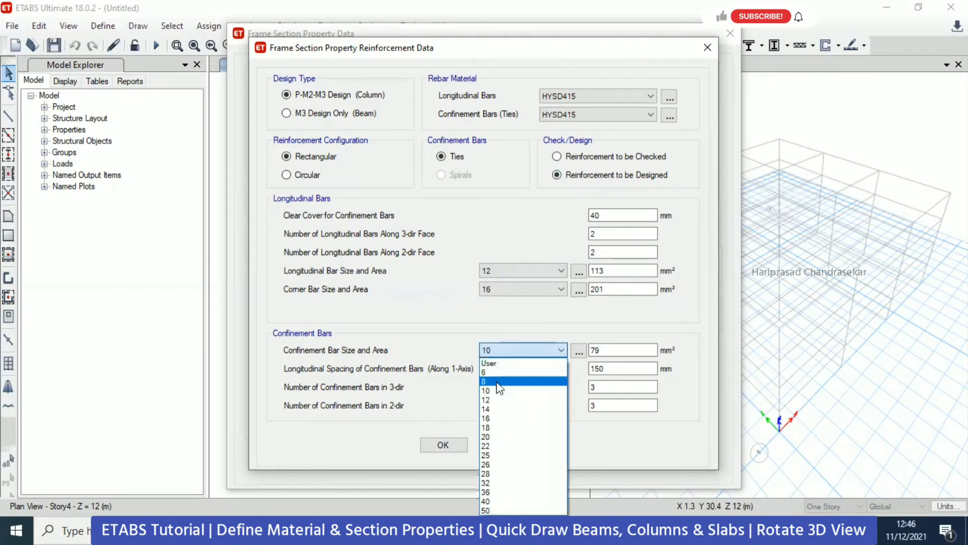
# Step: Set the column's confinement bar size to 8
pyautogui.click(505, 382)
pyautogui.click(518, 349)
pyautogui.click(498, 383)
pyautogui.click(527, 353)
pyautogui.click(499, 390)
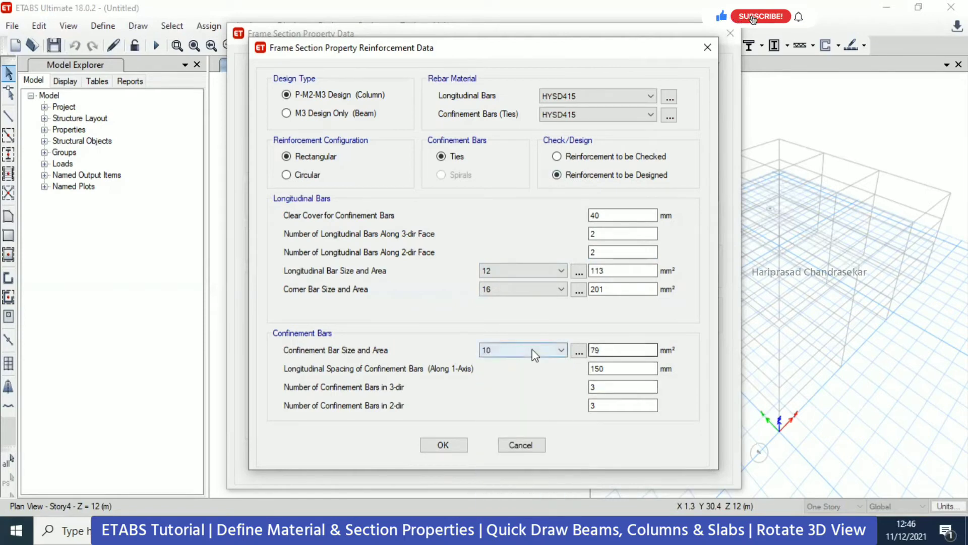
pyautogui.click(523, 349)
pyautogui.click(505, 381)
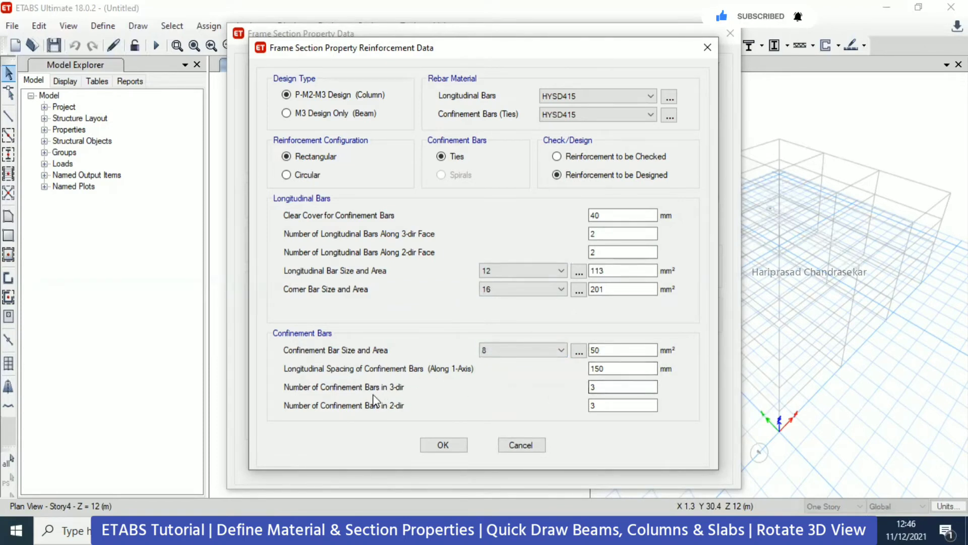
pyautogui.click(603, 386)
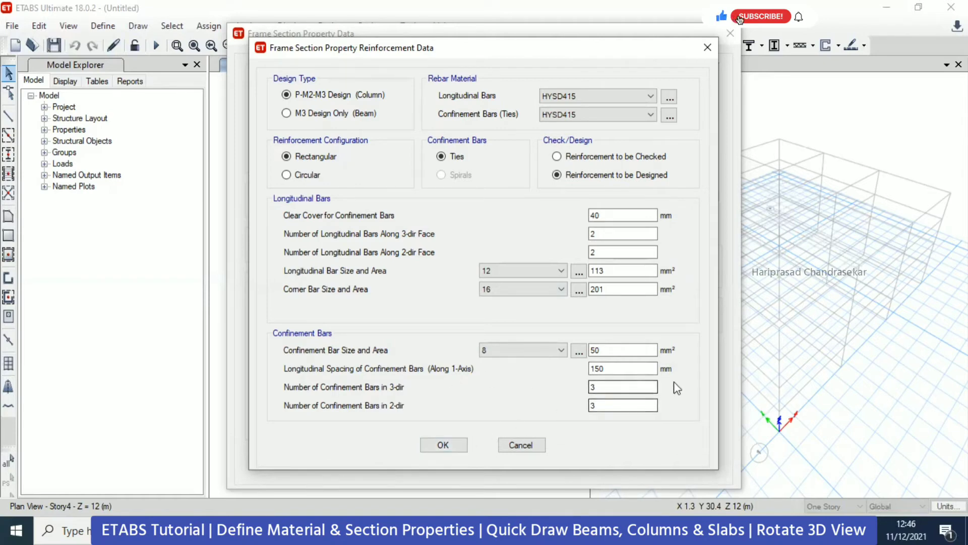
# Step: Accept the reinforcement data, save the C 230 x 230 column section and finish defining frame properties
pyautogui.click(443, 445)
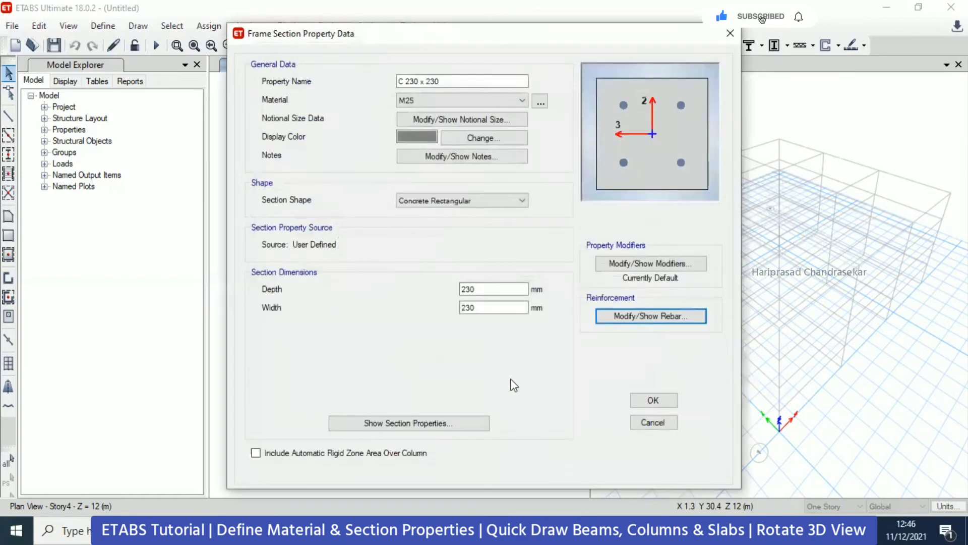
pyautogui.click(652, 400)
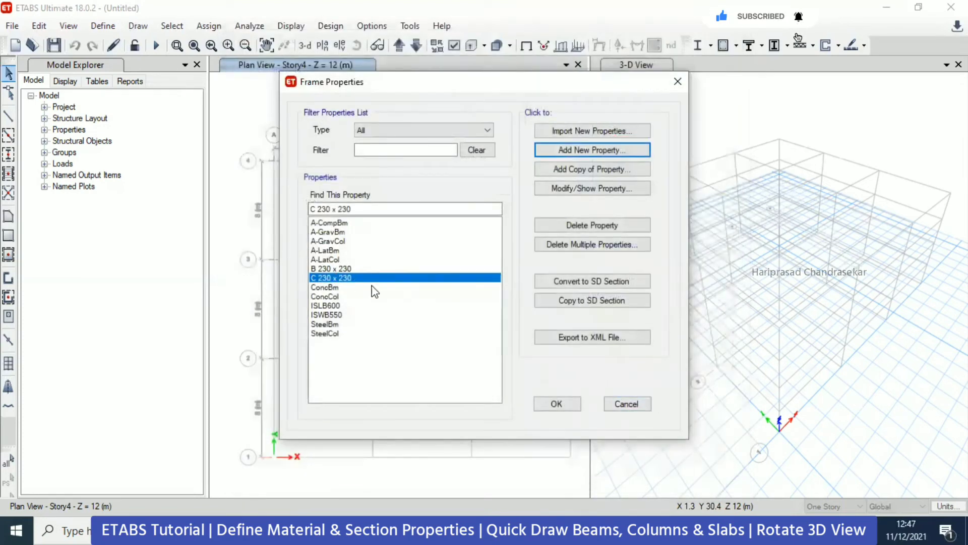
pyautogui.click(558, 404)
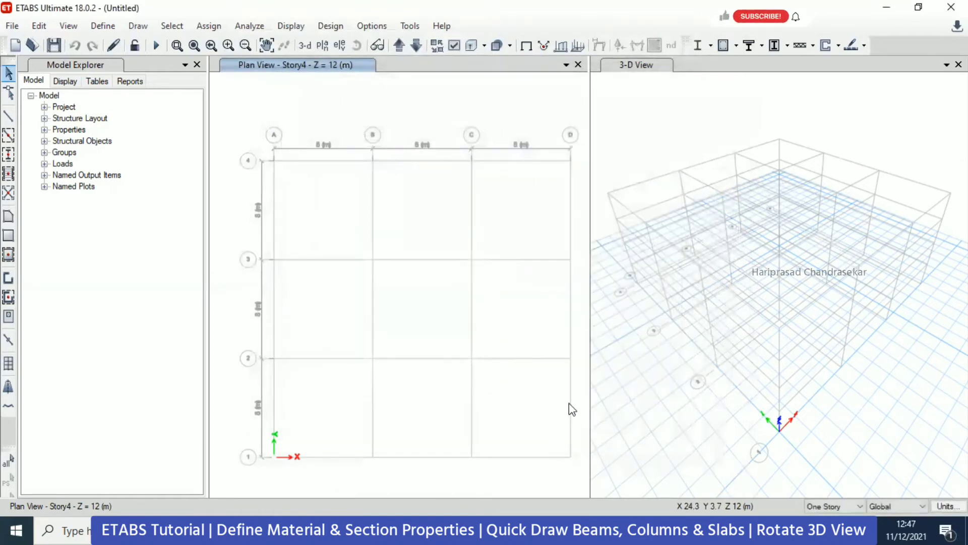
# Step: Add a new slab section property named Slab150mm with M25 as its material
pyautogui.click(104, 28)
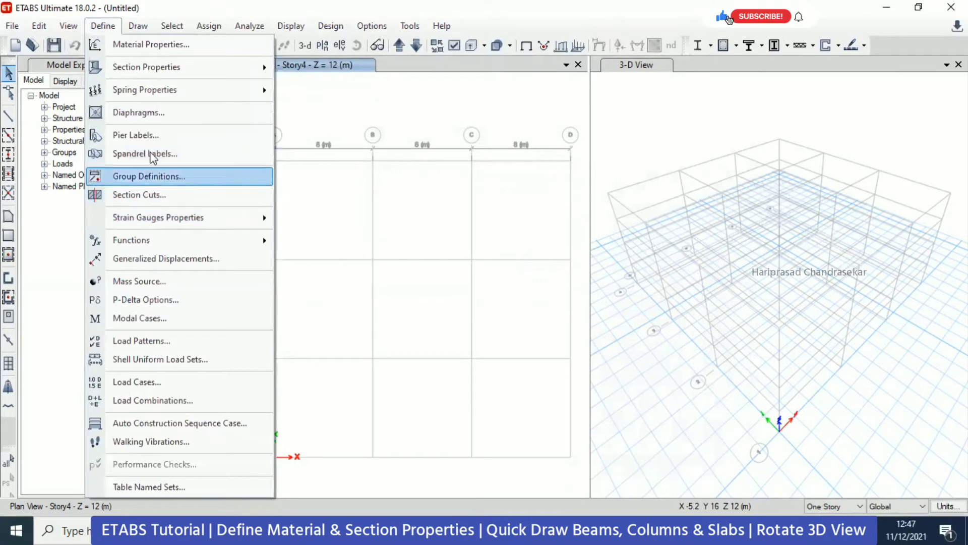
pyautogui.moveTo(192, 71)
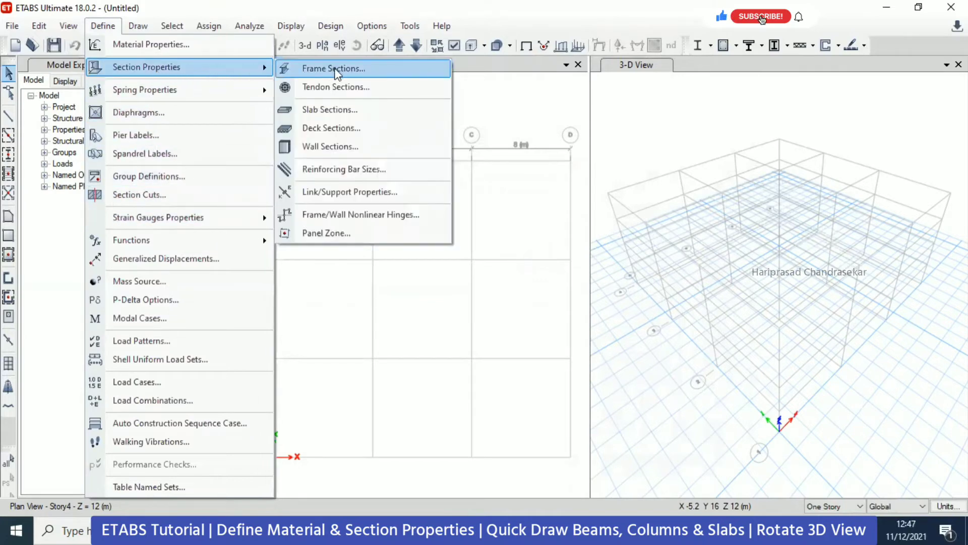
pyautogui.click(332, 109)
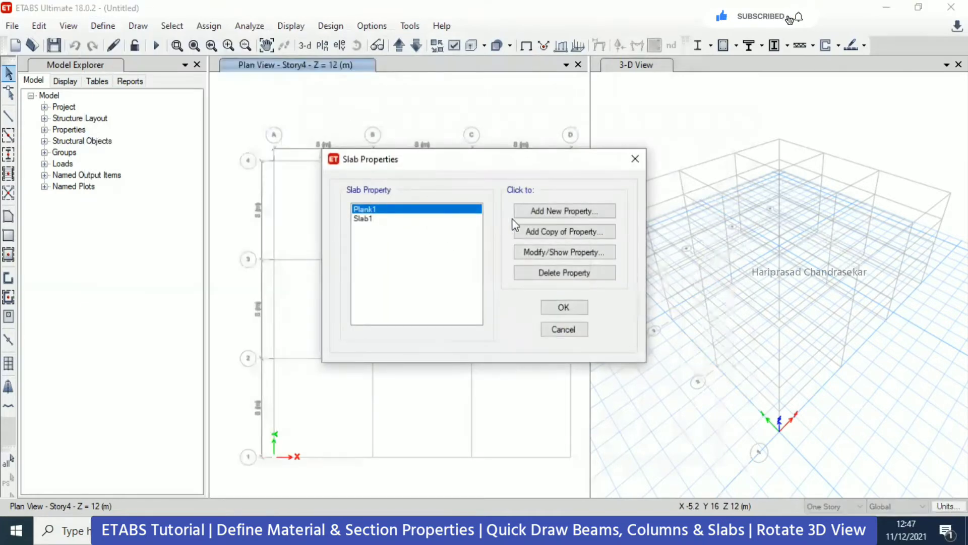
pyautogui.click(553, 210)
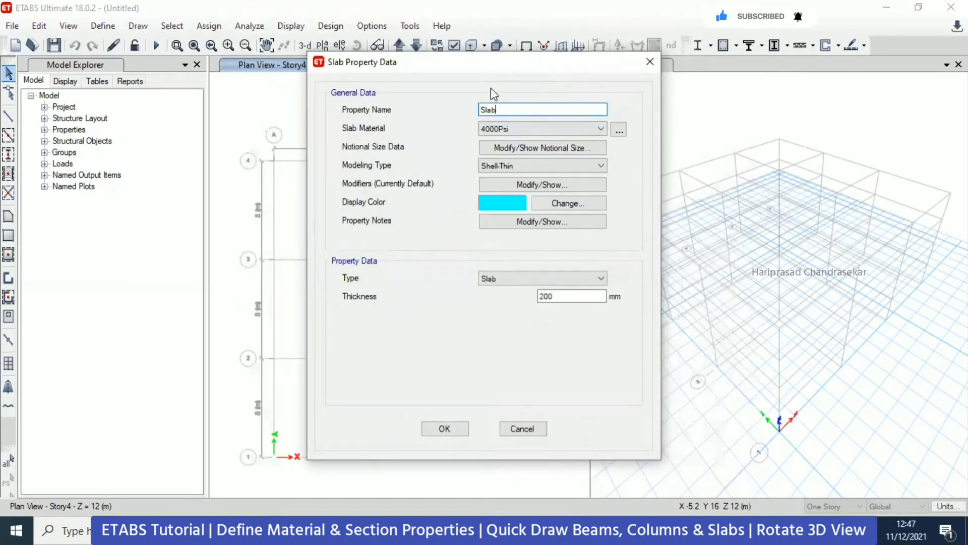
pyautogui.press('BackSpace')
pyautogui.write('150mm')
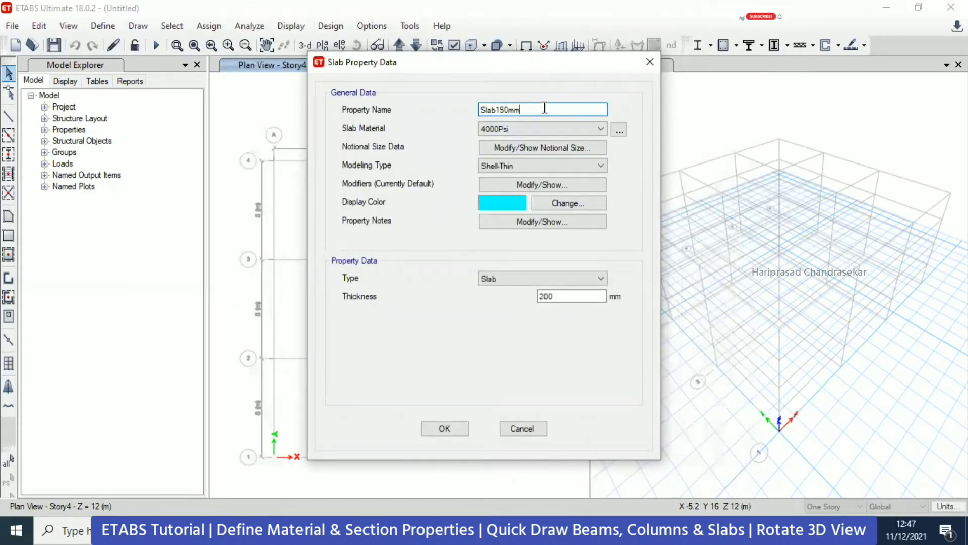
pyautogui.click(543, 129)
pyautogui.click(512, 179)
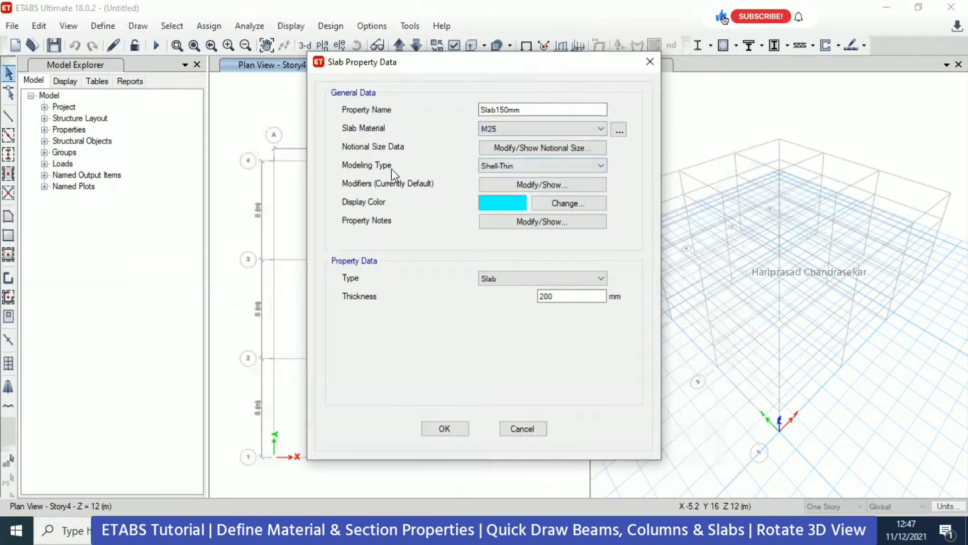
# Step: Keep Shell-Thin modeling and the Slab type, set the slab thickness to 150 mm, and save the property
pyautogui.click(517, 165)
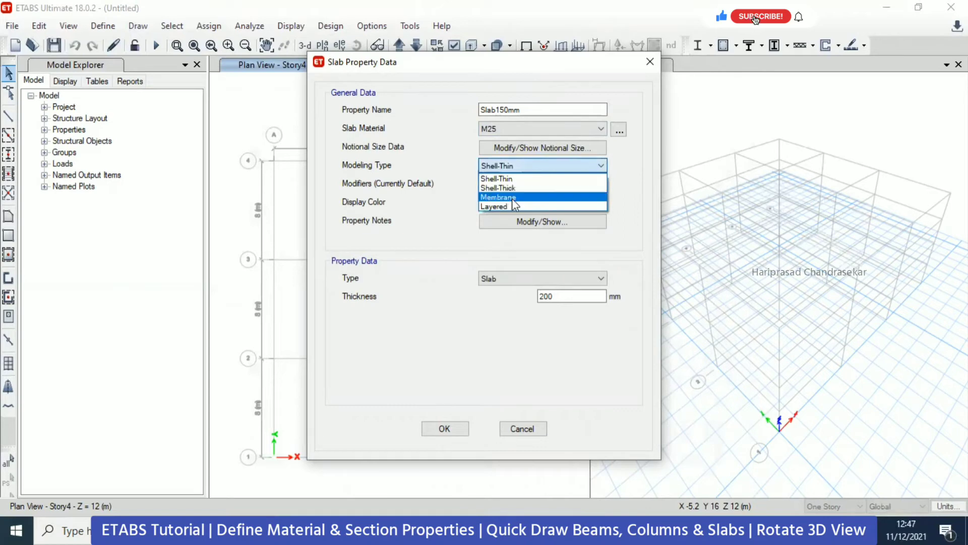
pyautogui.click(580, 165)
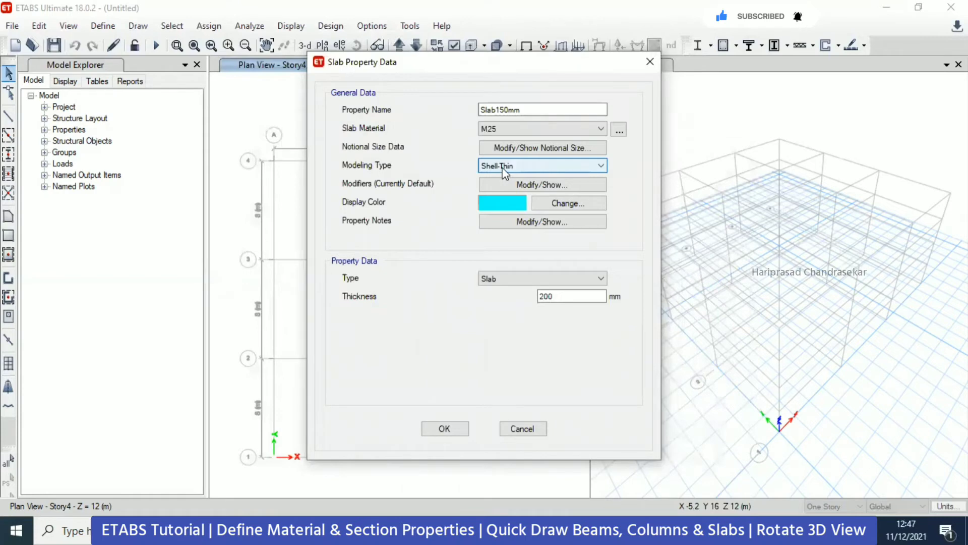
pyautogui.click(504, 281)
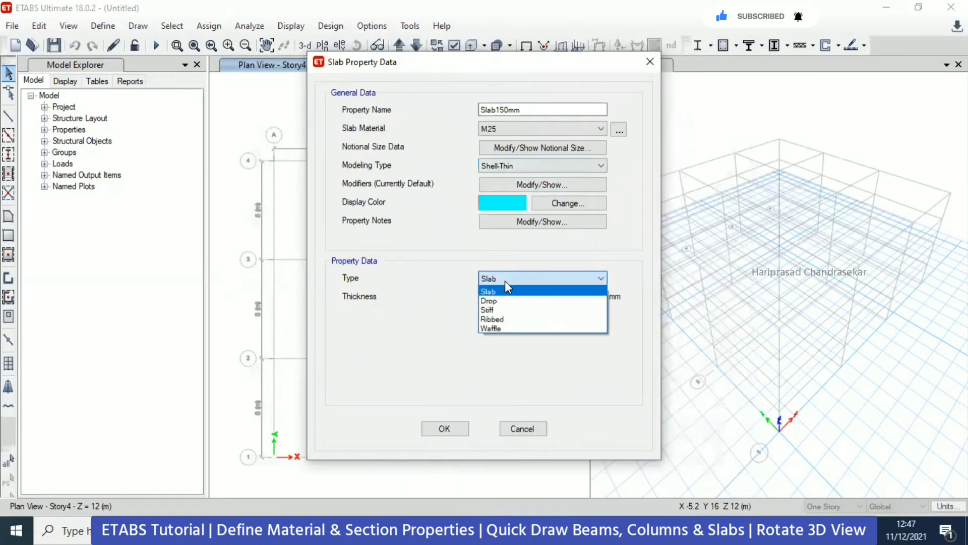
pyautogui.click(504, 280)
pyautogui.press('Tab')
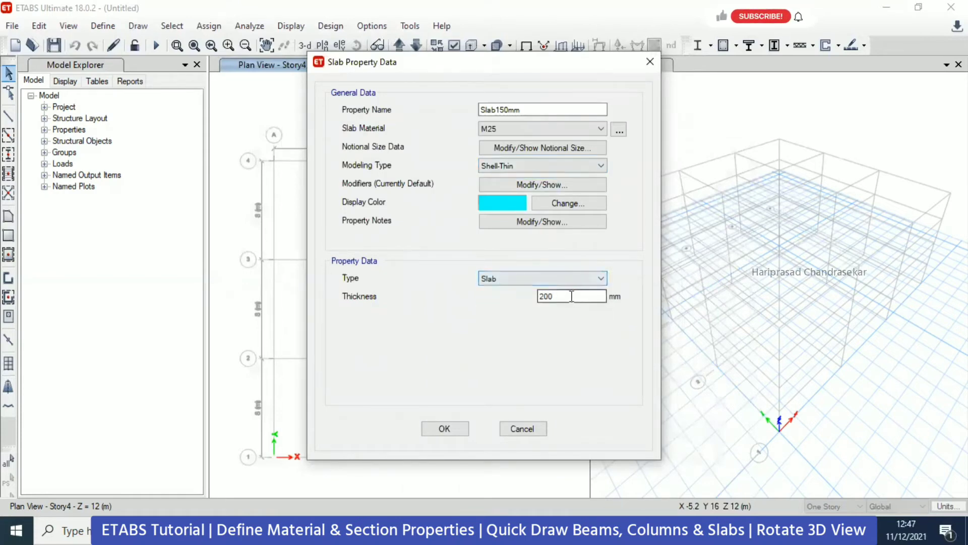
pyautogui.write('150')
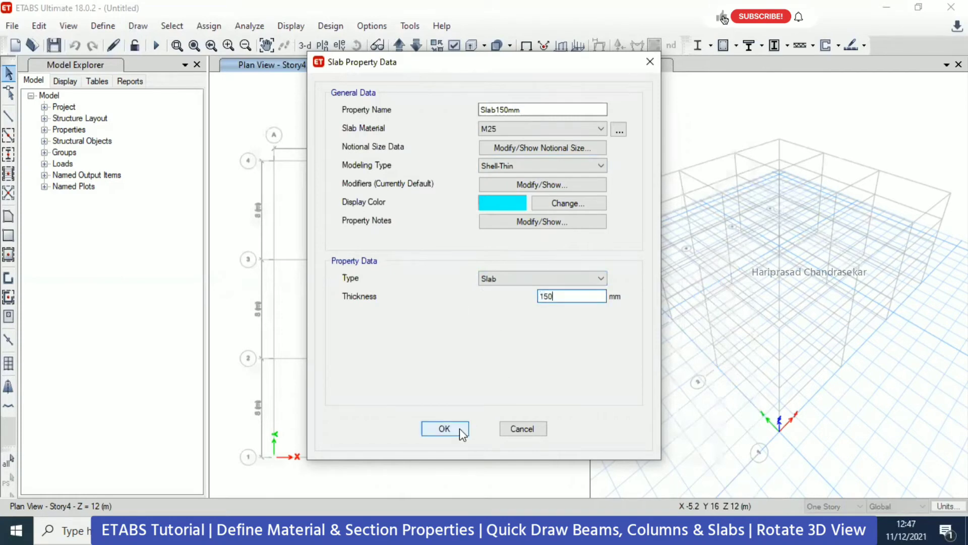
pyautogui.click(459, 428)
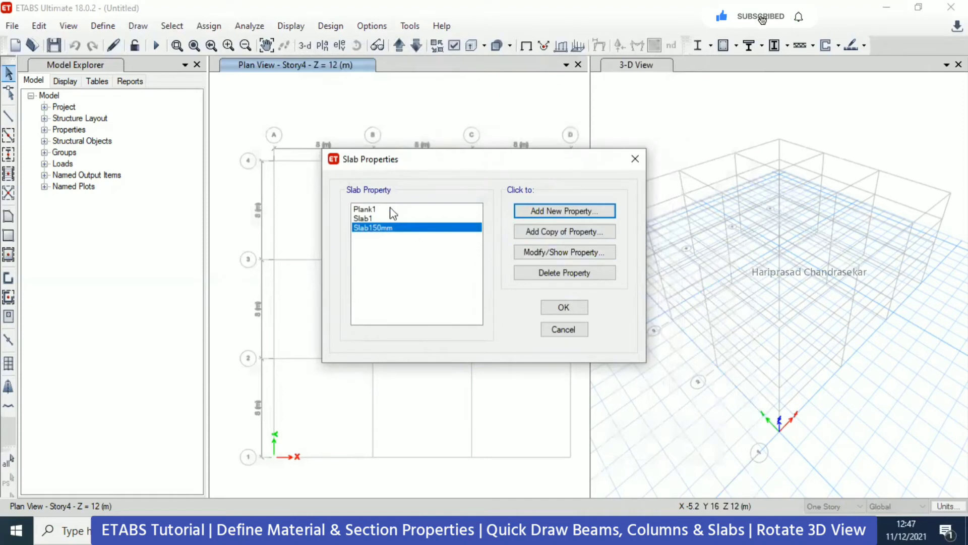
# Step: Review the Slab150mm property's definition and finish defining slab properties
pyautogui.click(554, 256)
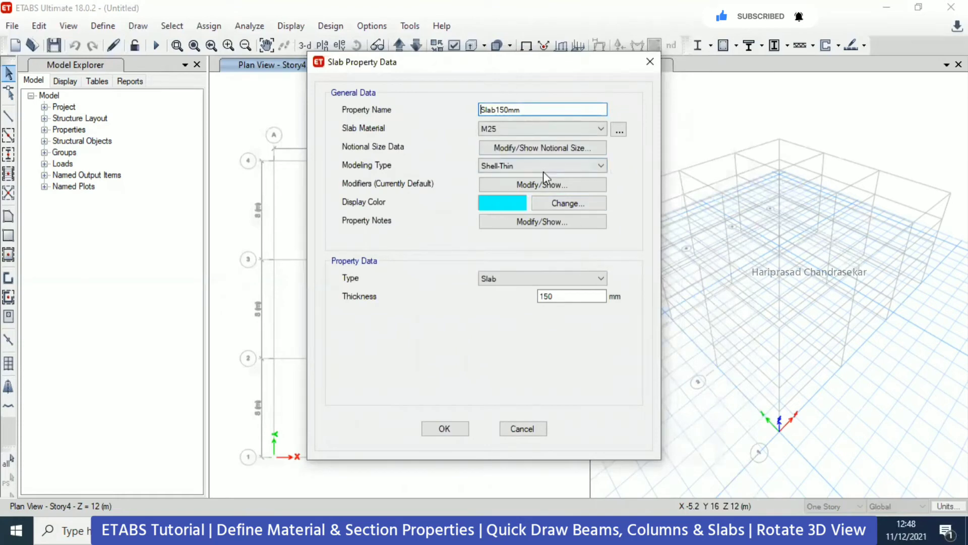
pyautogui.click(444, 428)
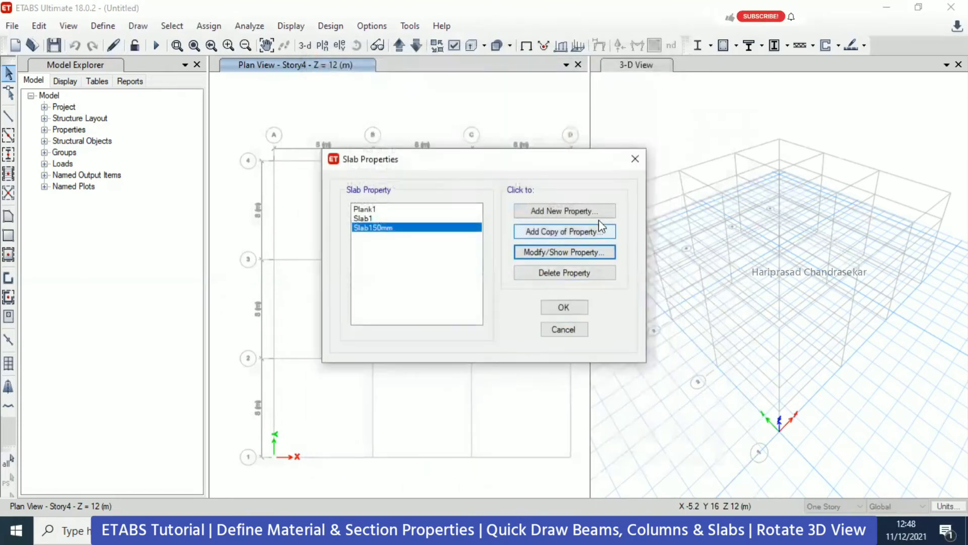
pyautogui.click(564, 308)
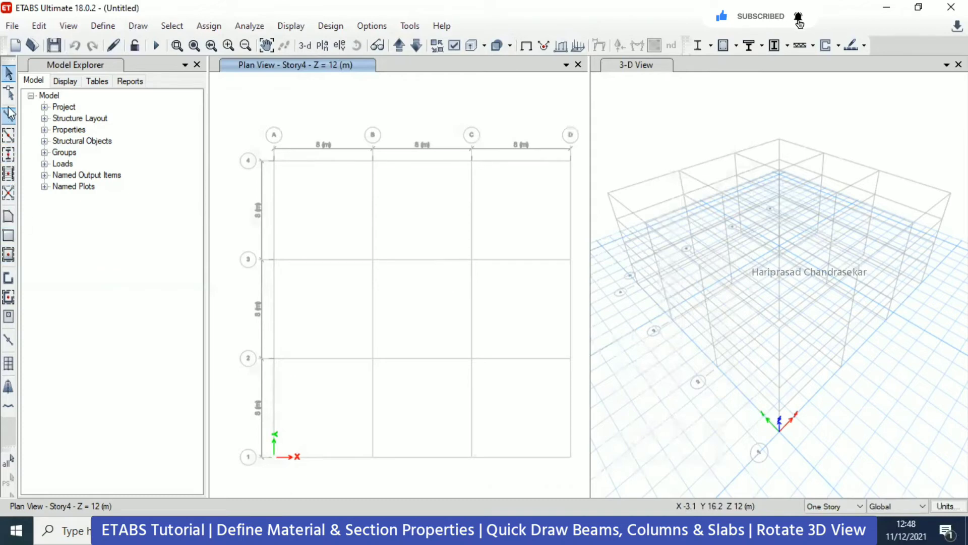
# Step: Start Quick Draw Beams/Columns with the B 230 x 230 section and keep the moment releases Continuous
pyautogui.click(6, 139)
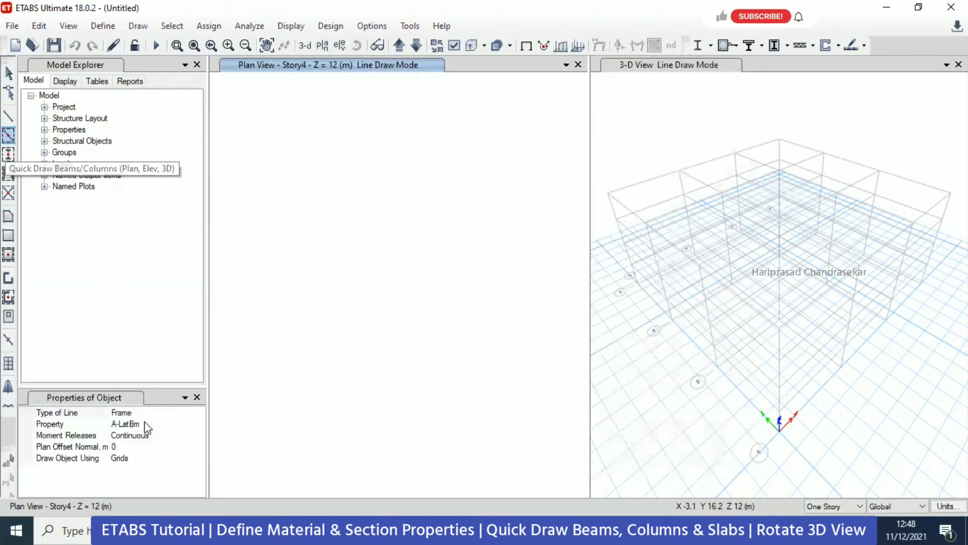
pyautogui.click(200, 424)
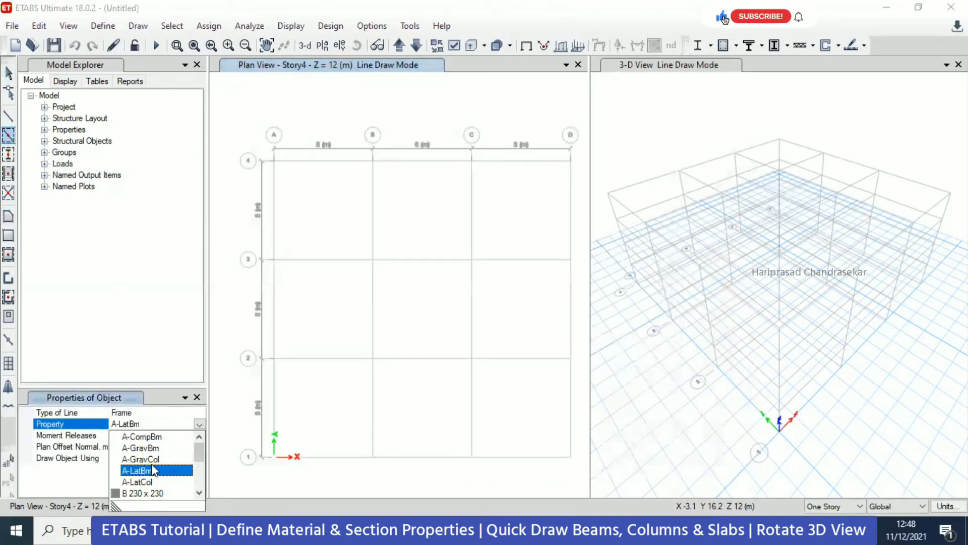
pyautogui.scroll(-3, 152, 487)
pyautogui.click(143, 459)
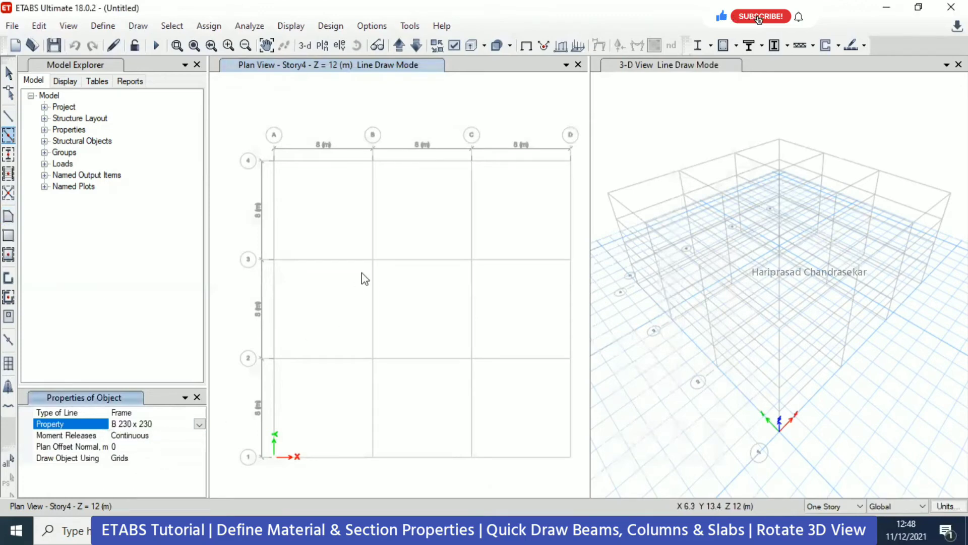
pyautogui.click(195, 438)
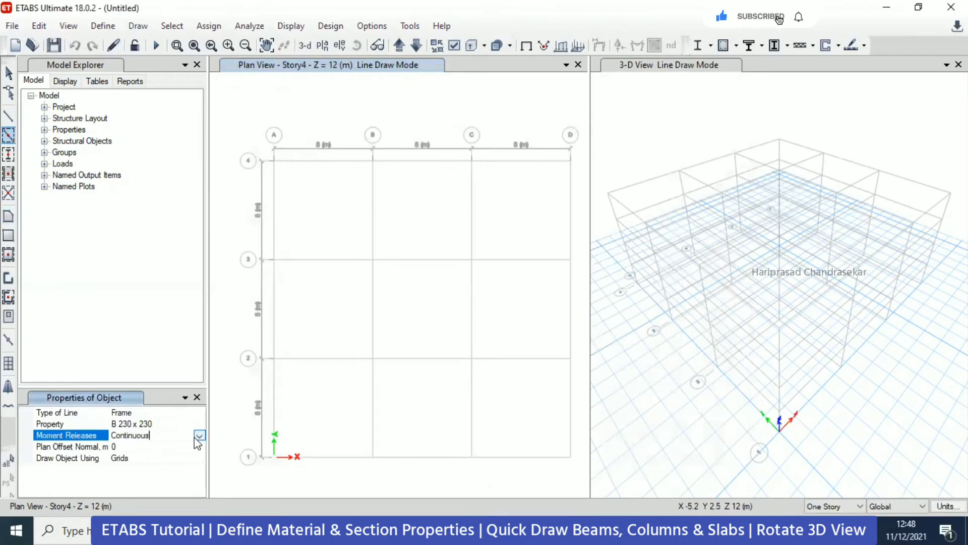
pyautogui.click(199, 435)
pyautogui.click(200, 436)
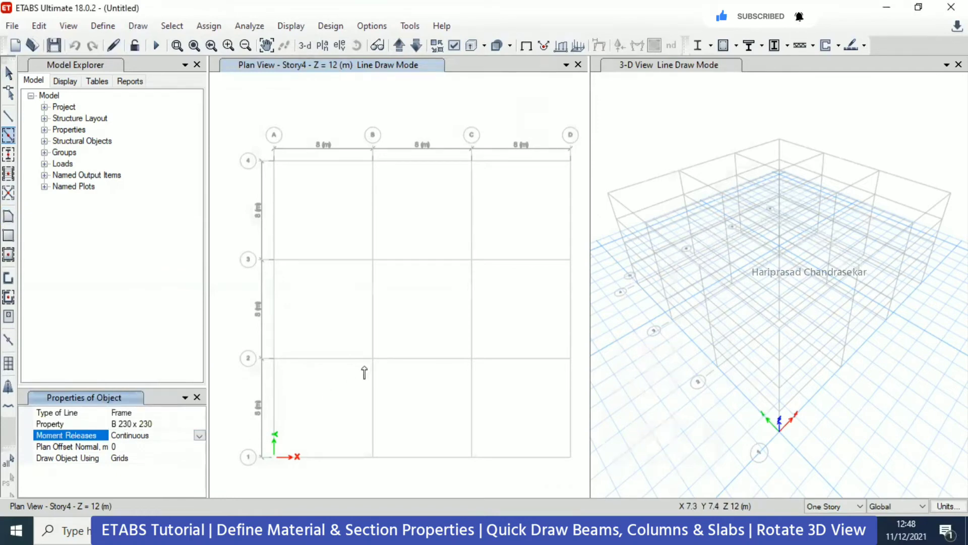
# Step: Apply drawing to All Stories and draw B 230 x 230 beams along every grid line from A to D and 1 to 4
pyautogui.click(835, 506)
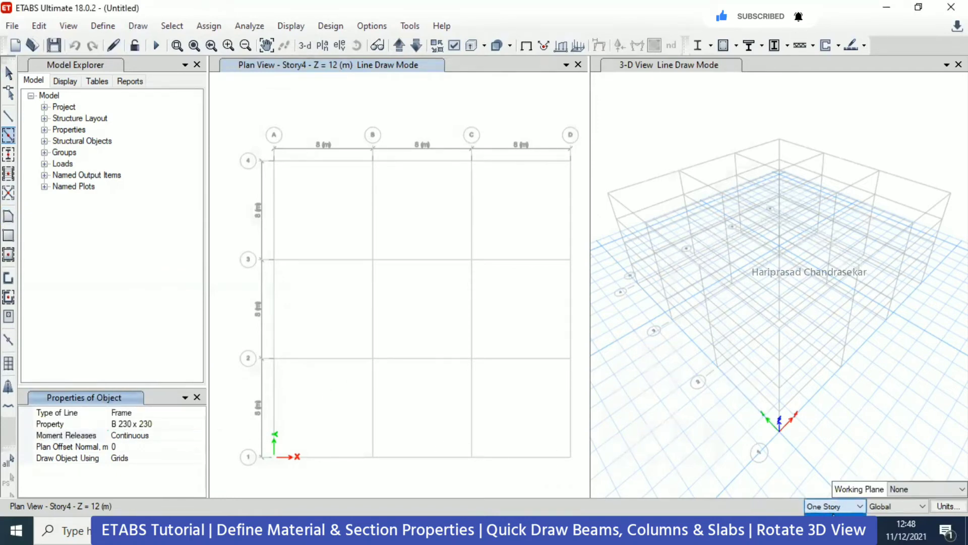
pyautogui.click(834, 521)
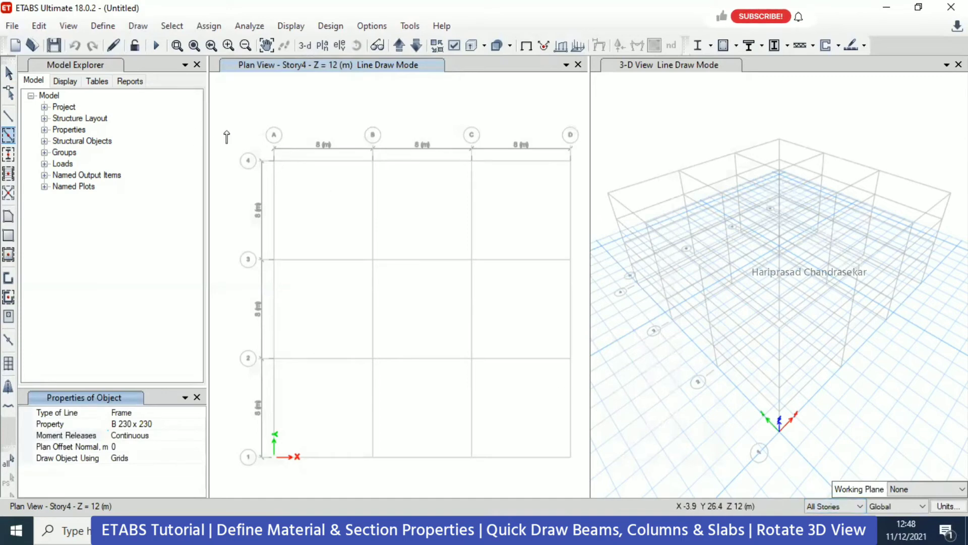
pyautogui.moveTo(237, 123)
pyautogui.mouseDown()
pyautogui.moveTo(389, 337)
pyautogui.moveTo(576, 458)
pyautogui.moveTo(581, 475)
pyautogui.mouseUp()
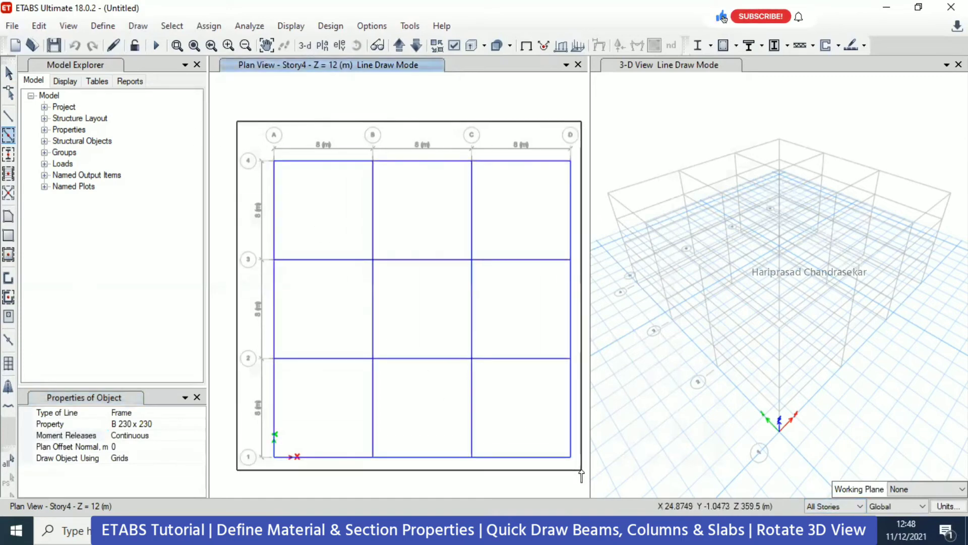
pyautogui.press('Escape')
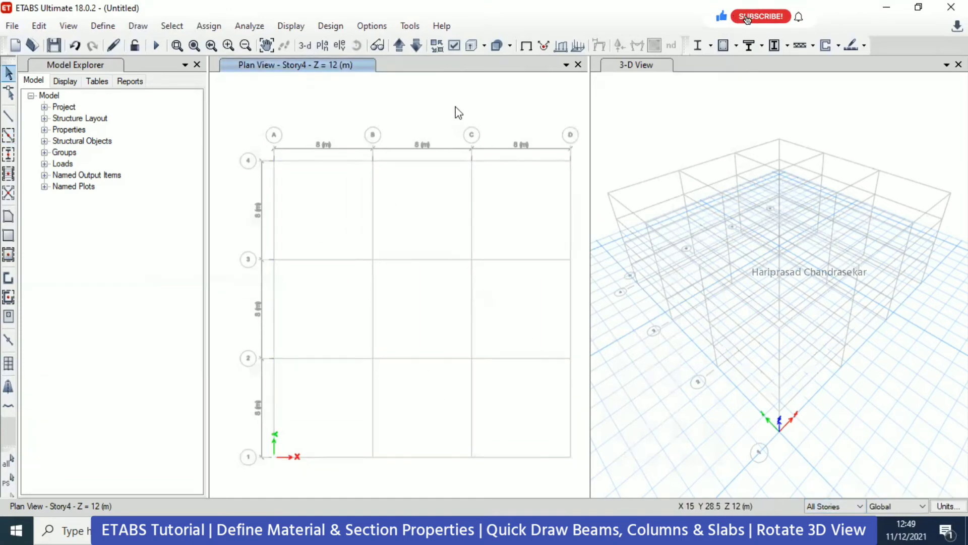
# Step: Check the drawn beams on grid line 4 between A and C by selecting them, and clear the selection
pyautogui.click(353, 160)
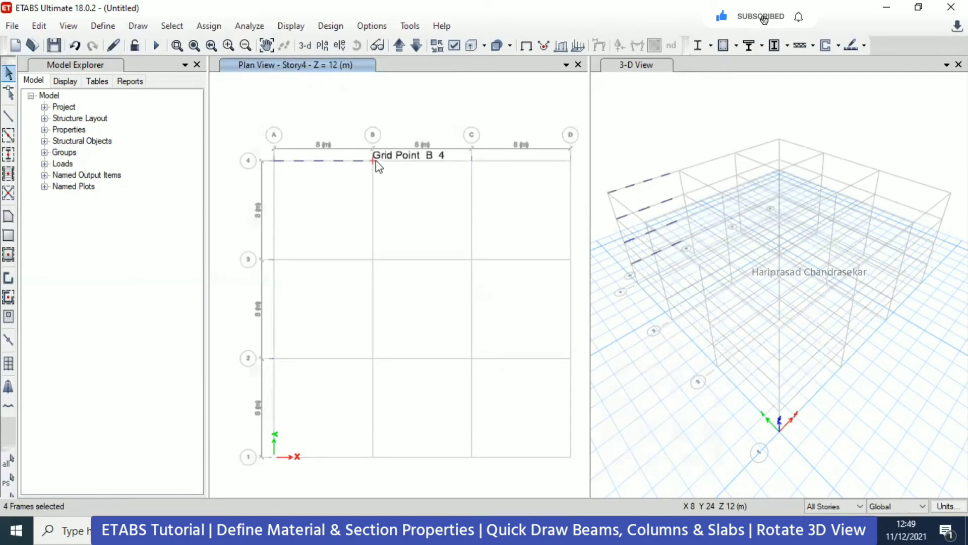
pyautogui.click(411, 161)
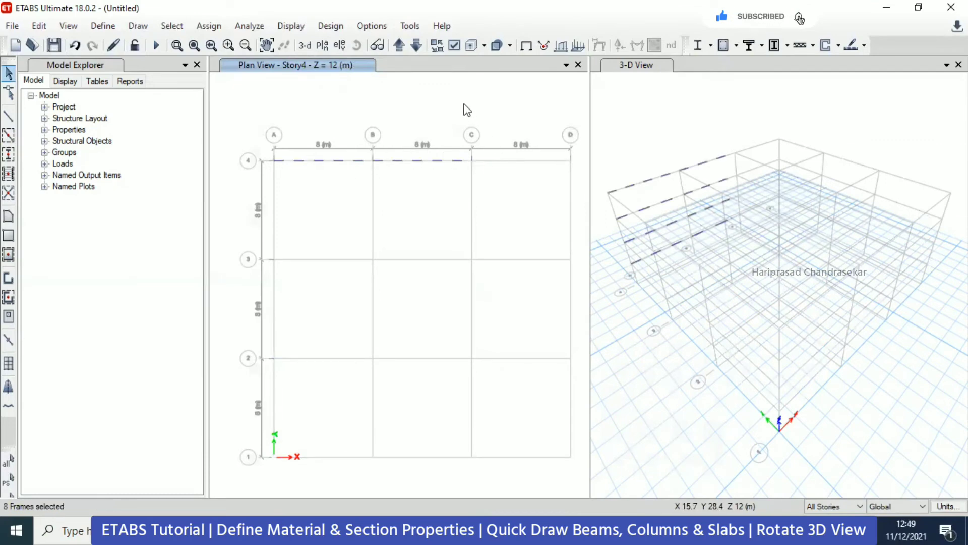
pyautogui.press('Delete')
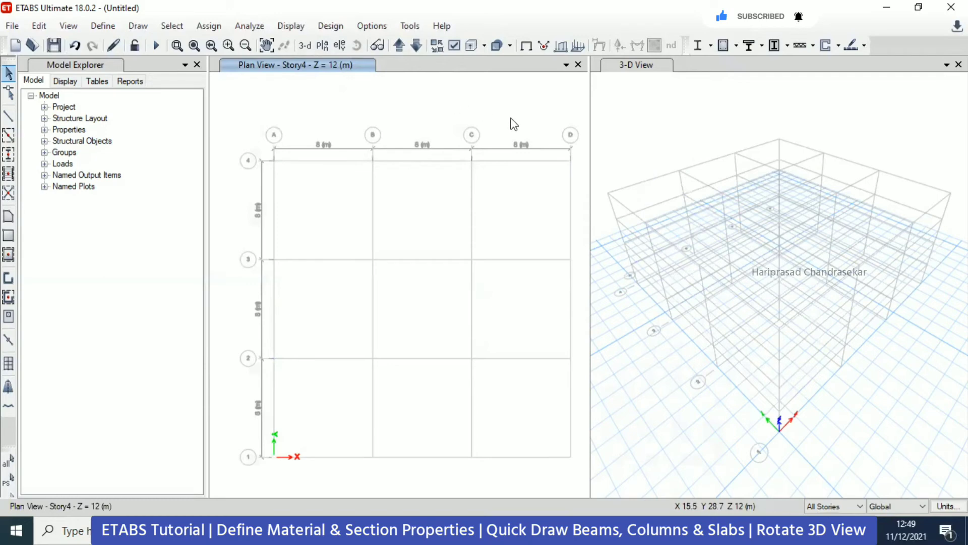
# Step: Turn on Extrude Frames in the plan view's display options
pyautogui.click(454, 46)
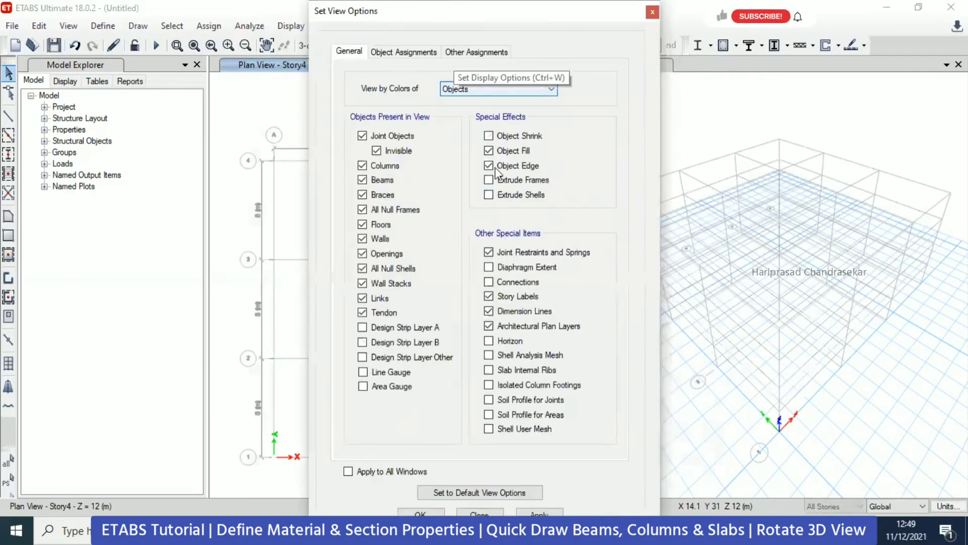
pyautogui.click(502, 182)
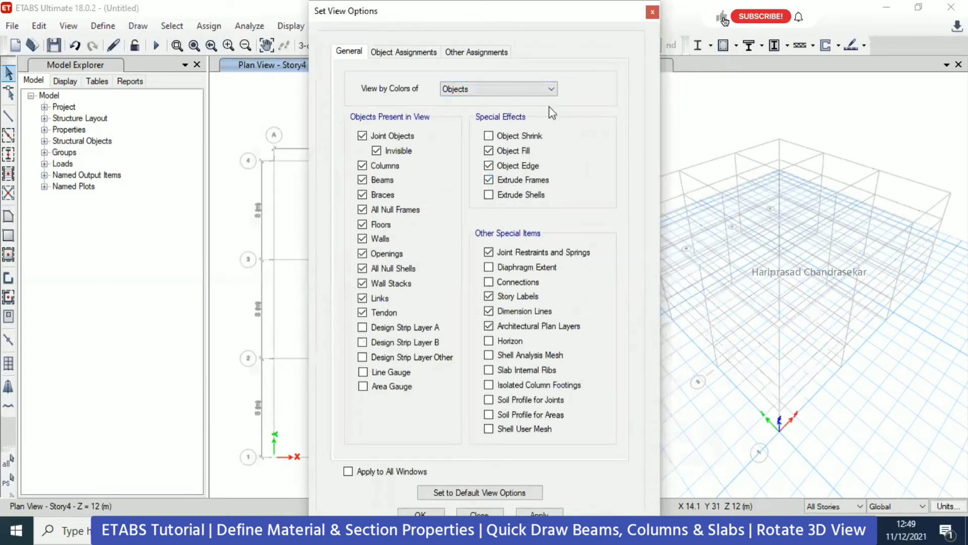
pyautogui.moveTo(523, 8); pyautogui.dragTo(205, 8)
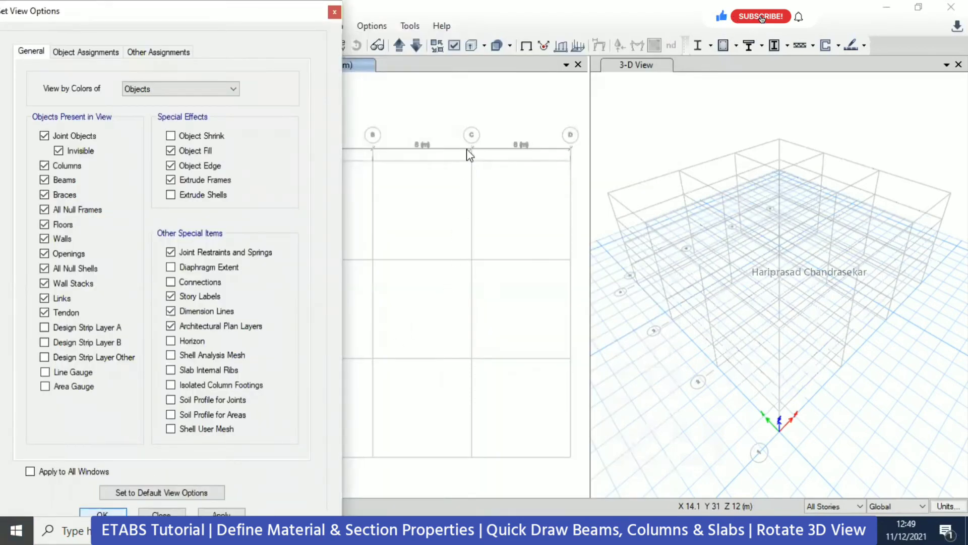
pyautogui.press('Return')
# Step: Turn on Extrude Frames in the 3-D view's display options
pyautogui.click(638, 121)
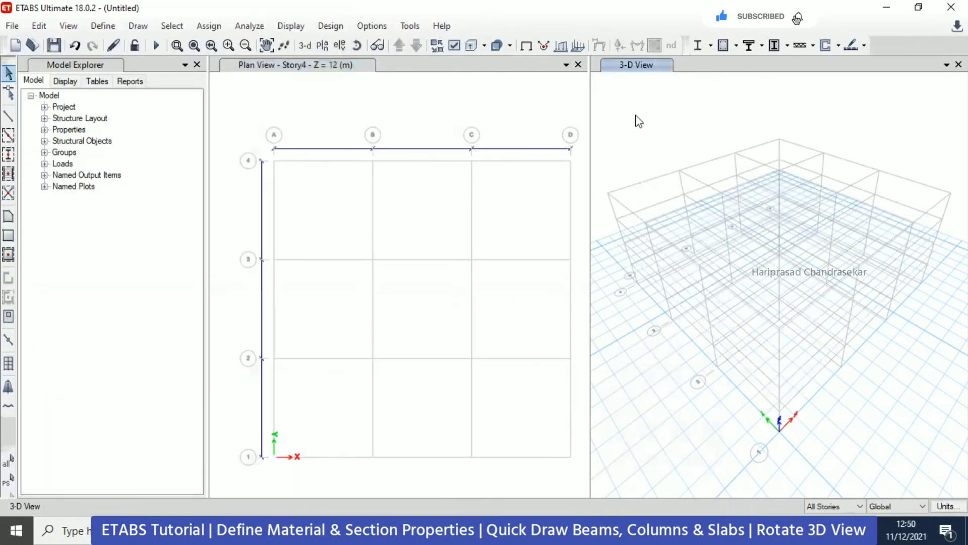
pyautogui.click(456, 44)
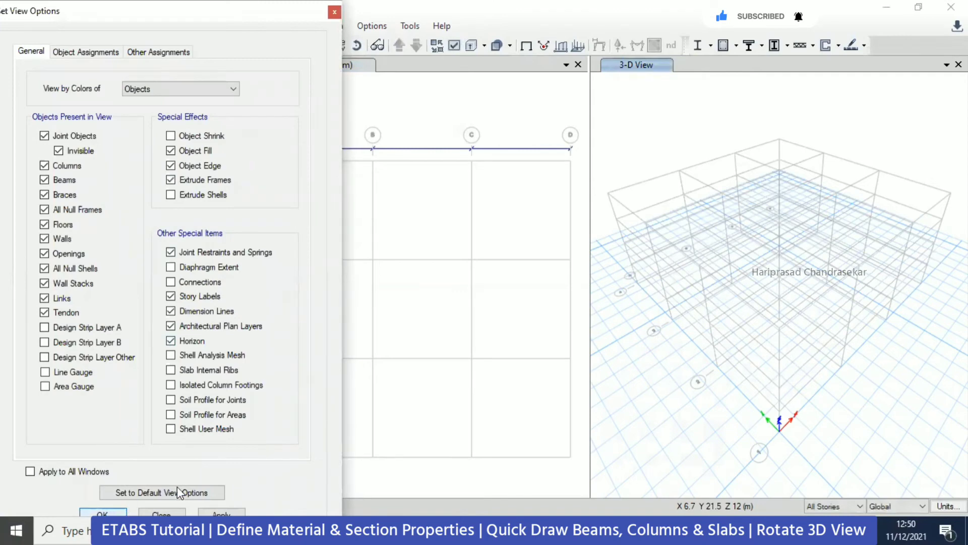
pyautogui.click(334, 15)
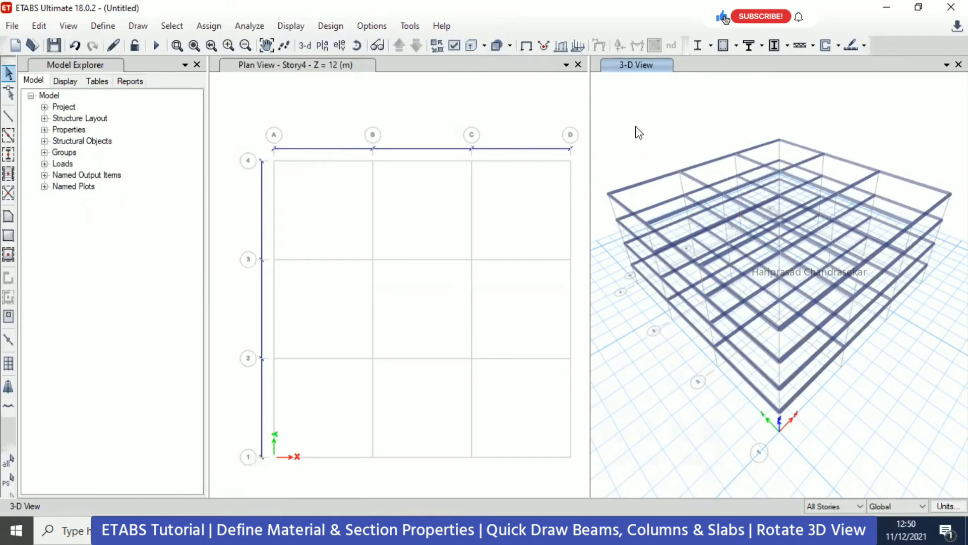
# Step: Quick-draw C 230 x 230 columns at every grid intersection on all stories, and leave the drawing mode
pyautogui.click(11, 156)
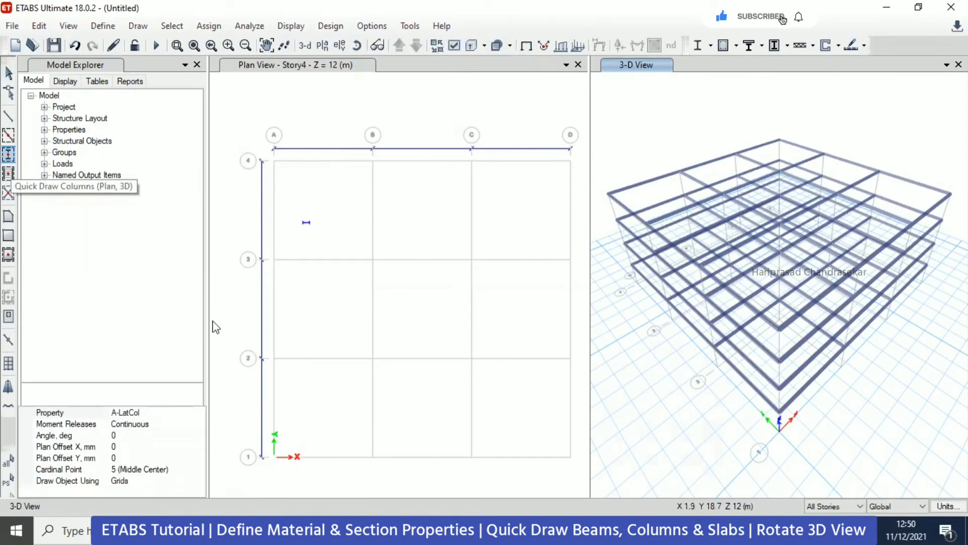
pyautogui.click(200, 414)
pyautogui.scroll(-3, 147, 454)
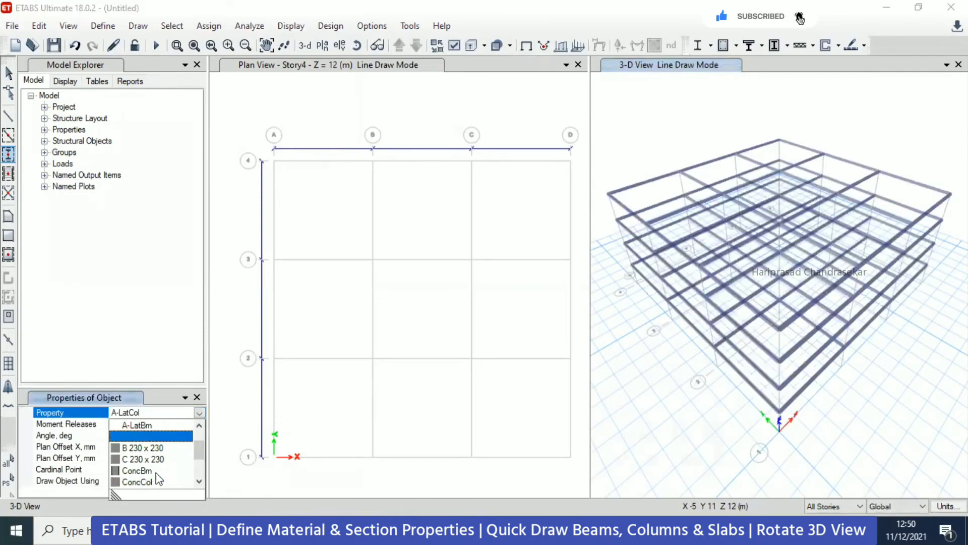
pyautogui.scroll(1, 145, 456)
pyautogui.click(142, 436)
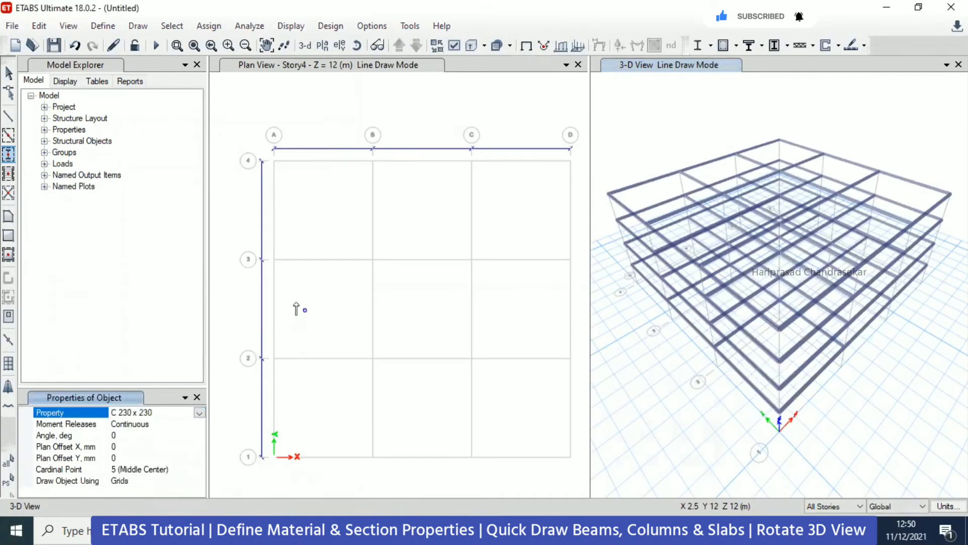
pyautogui.moveTo(255, 136)
pyautogui.mouseDown()
pyautogui.moveTo(447, 389)
pyautogui.moveTo(579, 467)
pyautogui.moveTo(581, 484)
pyautogui.mouseUp()
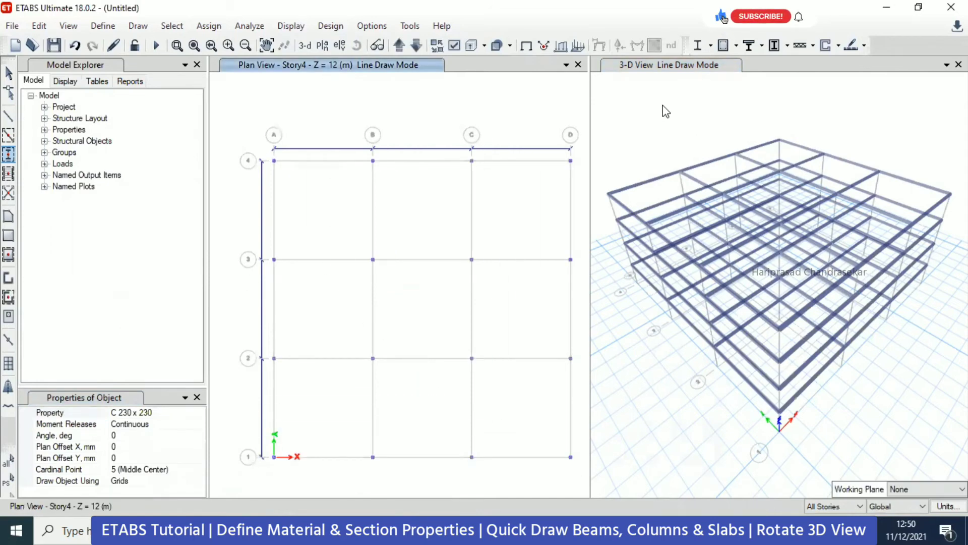
pyautogui.press('Escape')
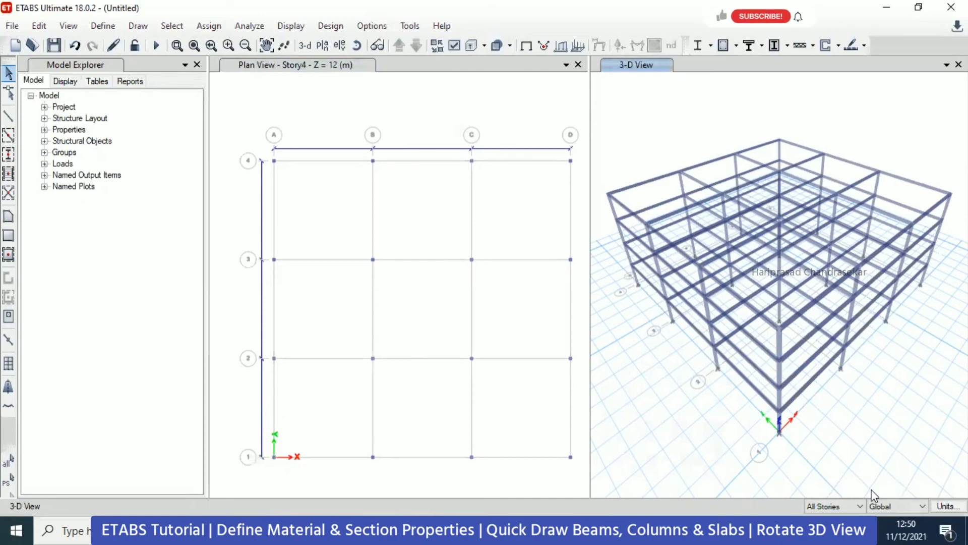
# Step: Examine the beam and column frame in the 3-D view, up close and as a whole
pyautogui.scroll(2, 730, 402)
pyautogui.scroll(-3, 688, 272)
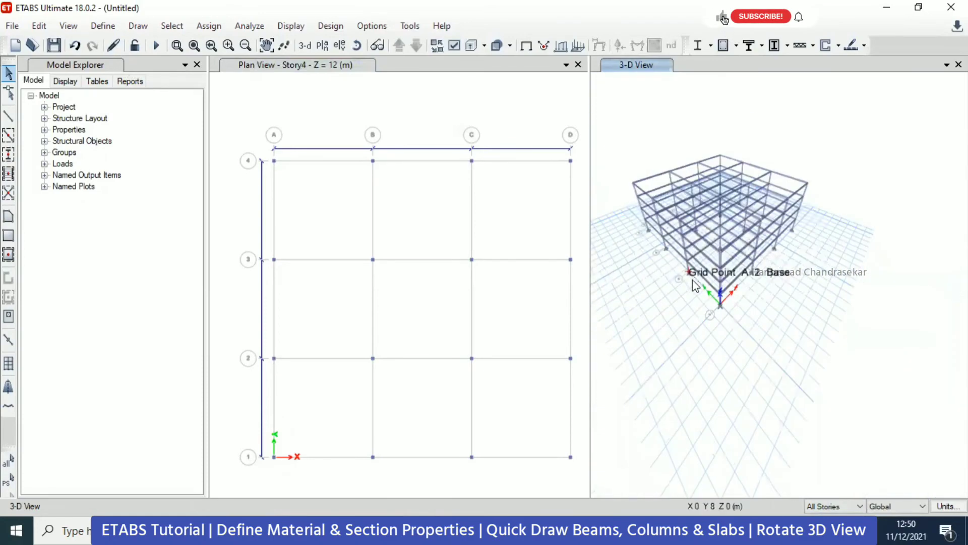
pyautogui.scroll(1, 690, 278)
pyautogui.scroll(-3, 720, 276)
pyautogui.scroll(4, 804, 392)
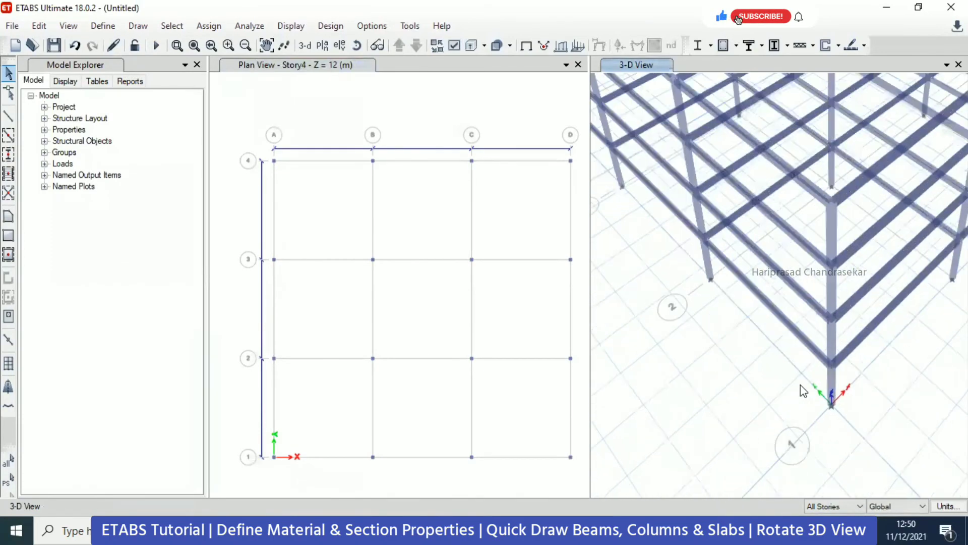
pyautogui.scroll(-4, 746, 318)
pyautogui.scroll(2, 734, 255)
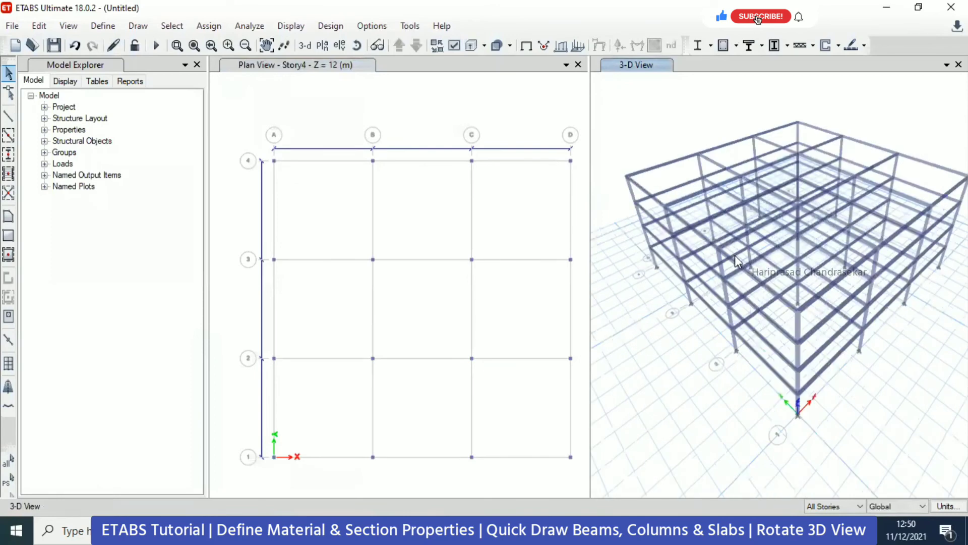
# Step: Quick-draw floors with the Slab150mm property over all grid bays between A–D and 1–4 on all stories
pyautogui.click(9, 255)
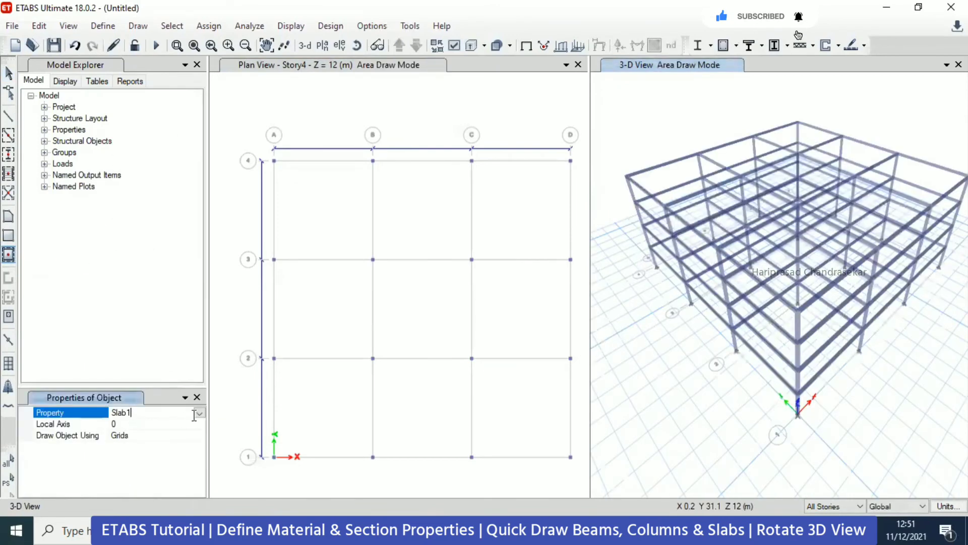
pyautogui.click(199, 413)
pyautogui.click(153, 470)
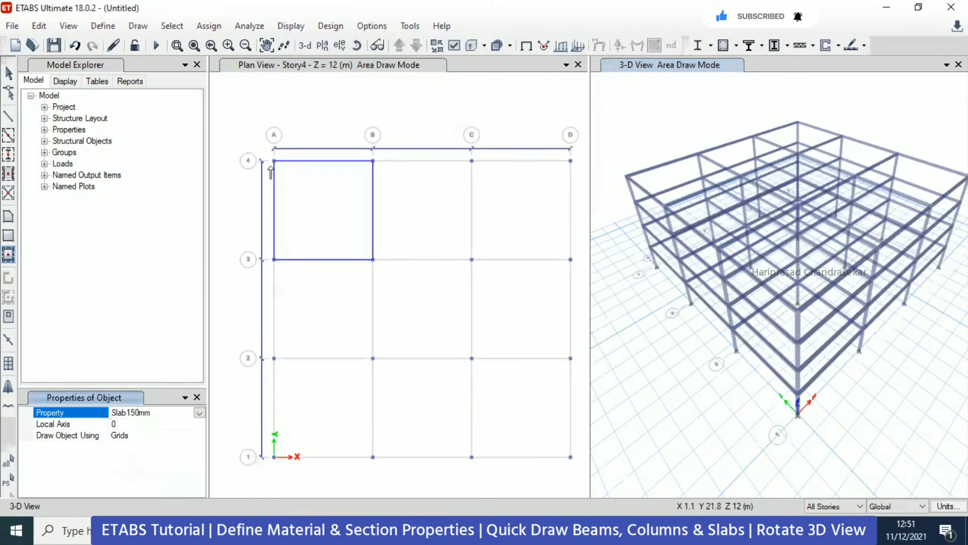
pyautogui.moveTo(245, 121); pyautogui.dragTo(584, 500)
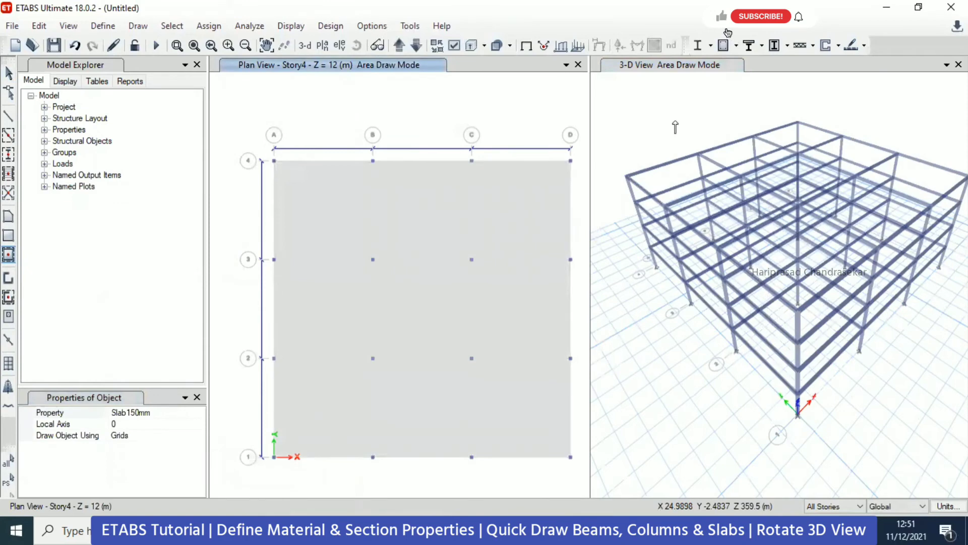
pyautogui.press('Escape')
pyautogui.click(662, 145)
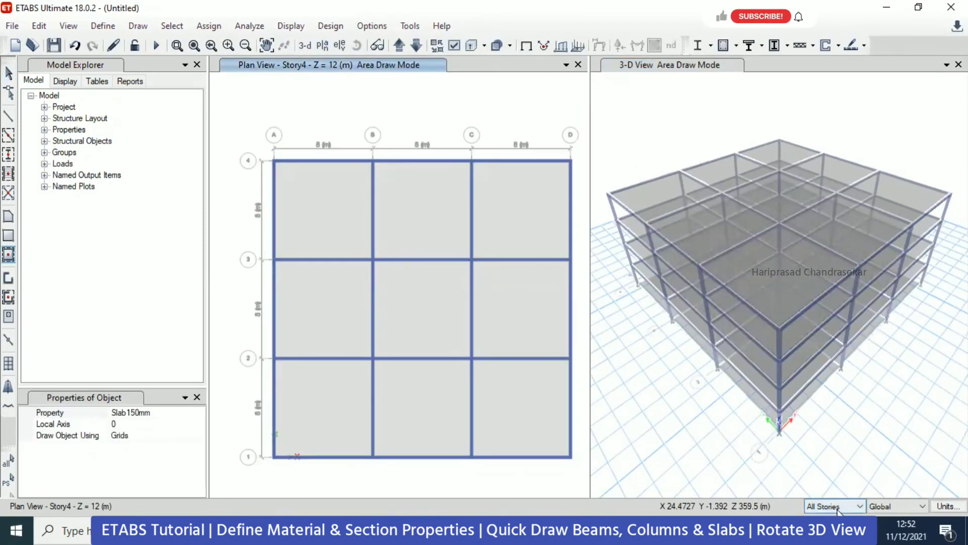
# Step: Limit editing to One Story, display the Base level in the plan view, and leave the area drawing mode
pyautogui.click(837, 509)
pyautogui.click(835, 518)
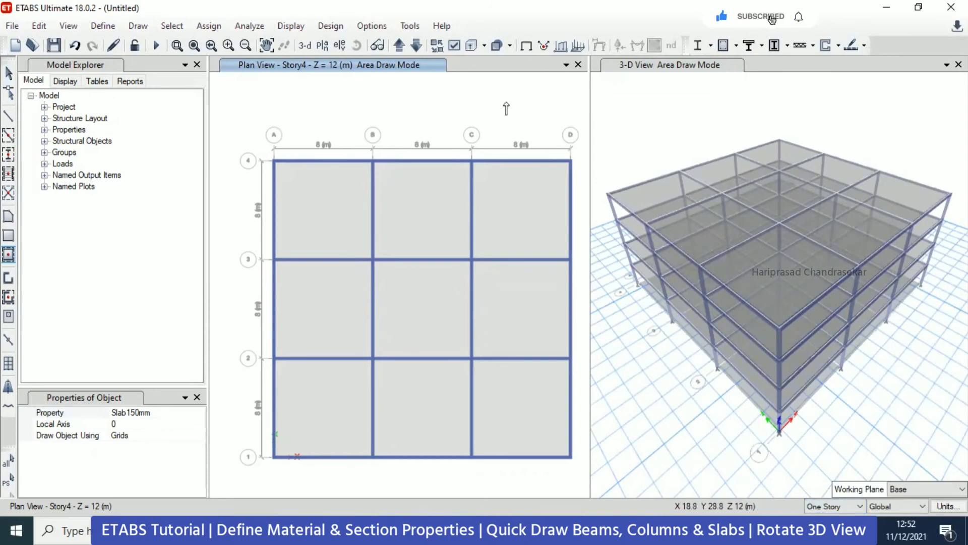
pyautogui.click(322, 45)
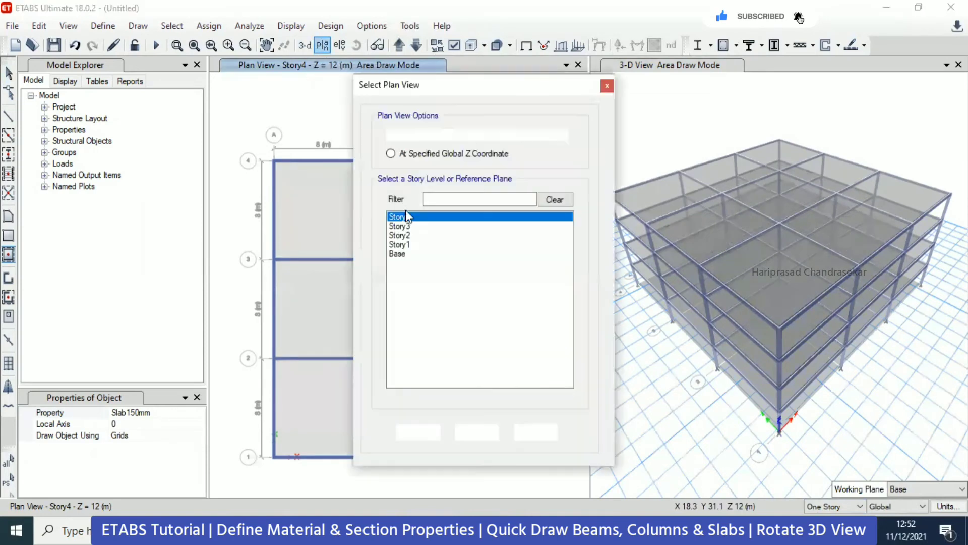
pyautogui.click(399, 254)
pyautogui.click(418, 432)
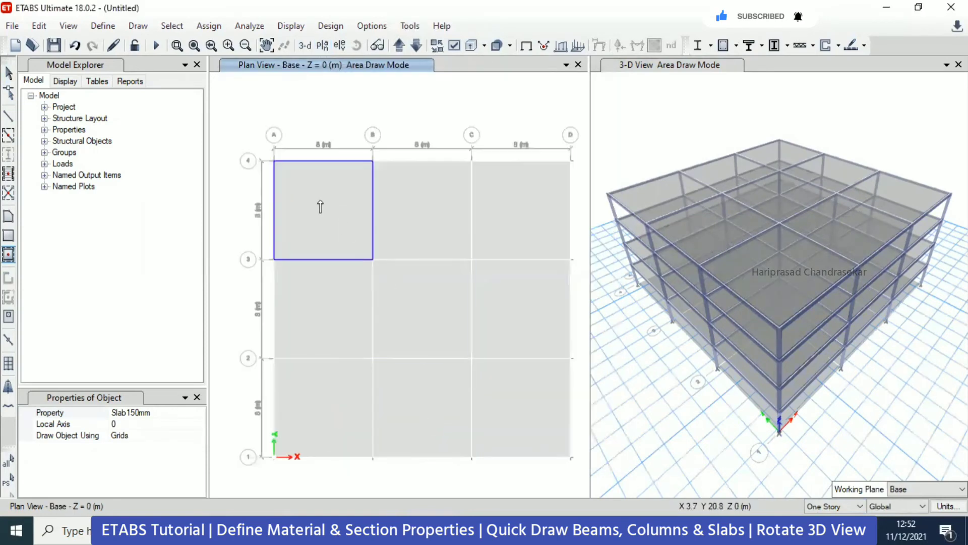
pyautogui.moveTo(225, 121)
pyautogui.mouseDown()
pyautogui.moveTo(521, 479)
pyautogui.moveTo(283, 192)
pyautogui.moveTo(236, 109)
pyautogui.mouseUp()
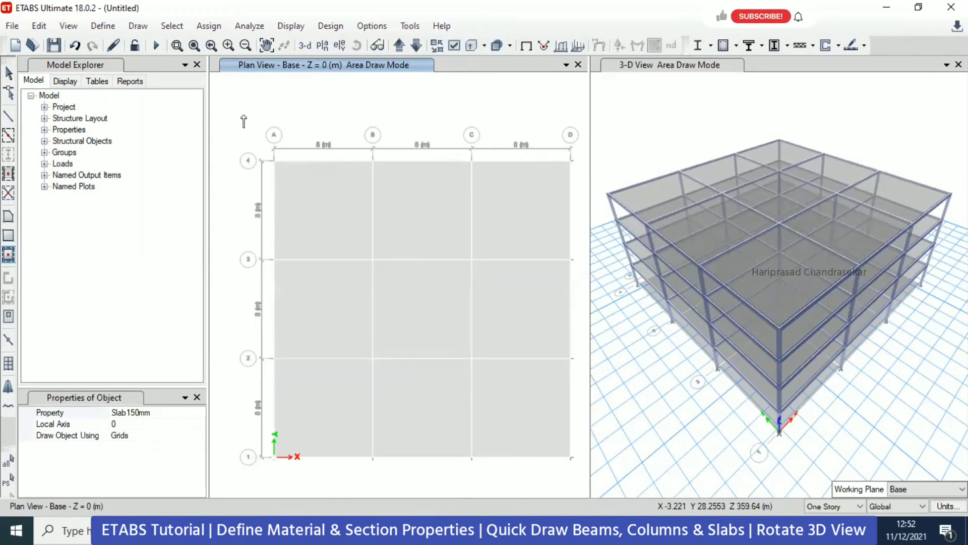
pyautogui.press('Escape')
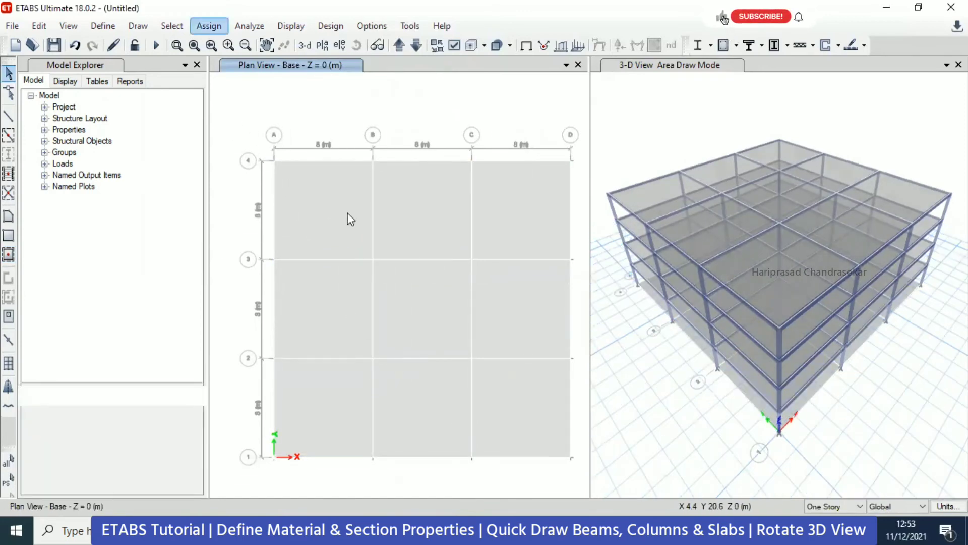
# Step: Select all nine slab panels at the Base level and delete them
pyautogui.click(360, 222)
pyautogui.click(427, 221)
pyautogui.click(384, 276)
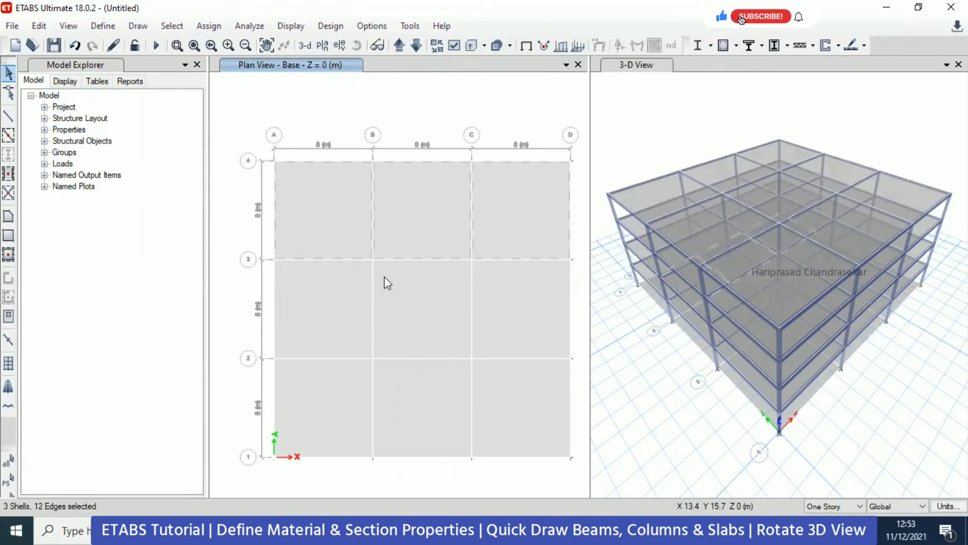
pyautogui.click(413, 314)
pyautogui.click(519, 307)
pyautogui.click(326, 396)
pyautogui.click(441, 398)
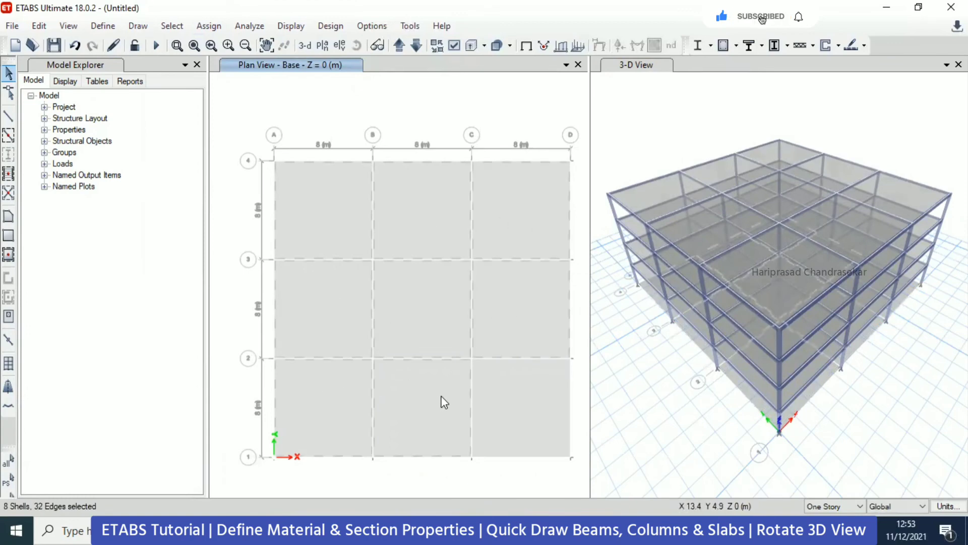
pyautogui.click(438, 395)
pyautogui.click(535, 398)
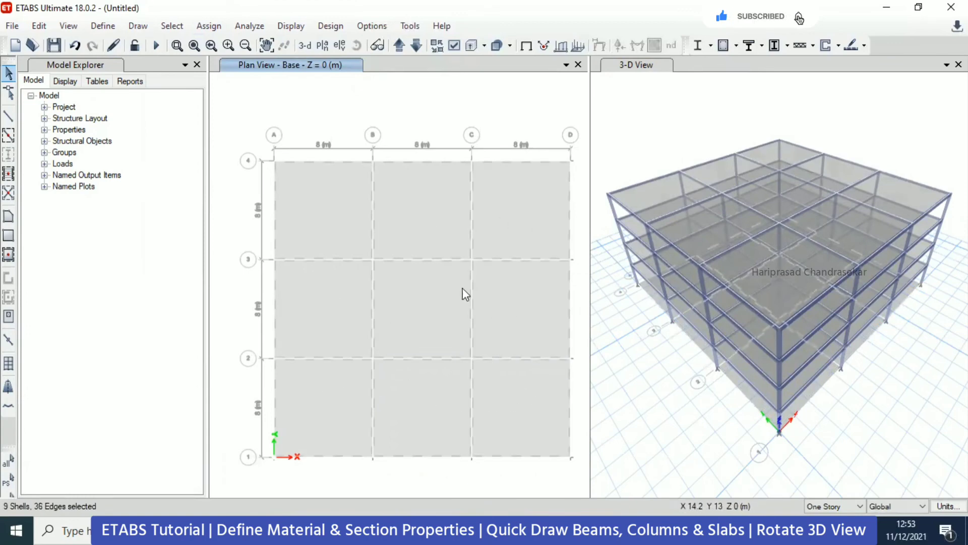
pyautogui.press('Delete')
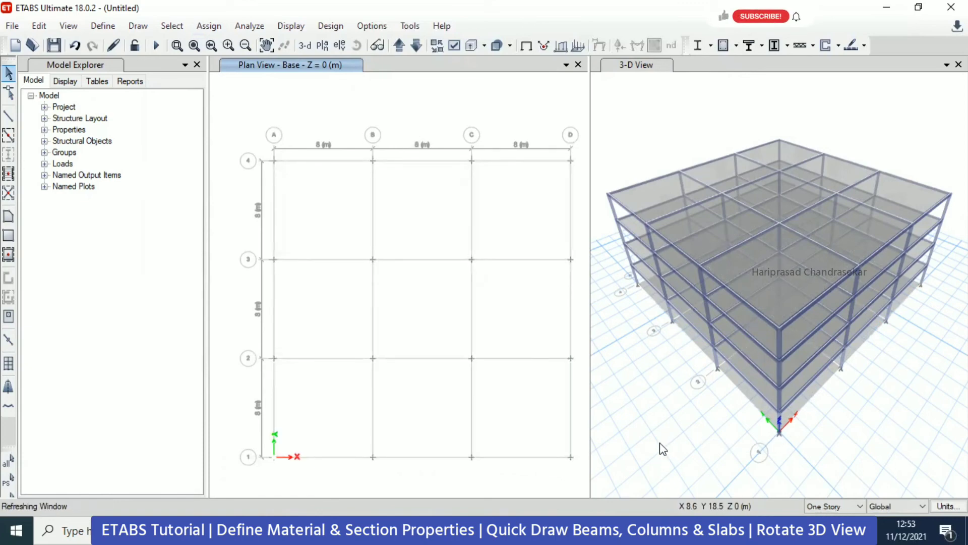
pyautogui.click(649, 335)
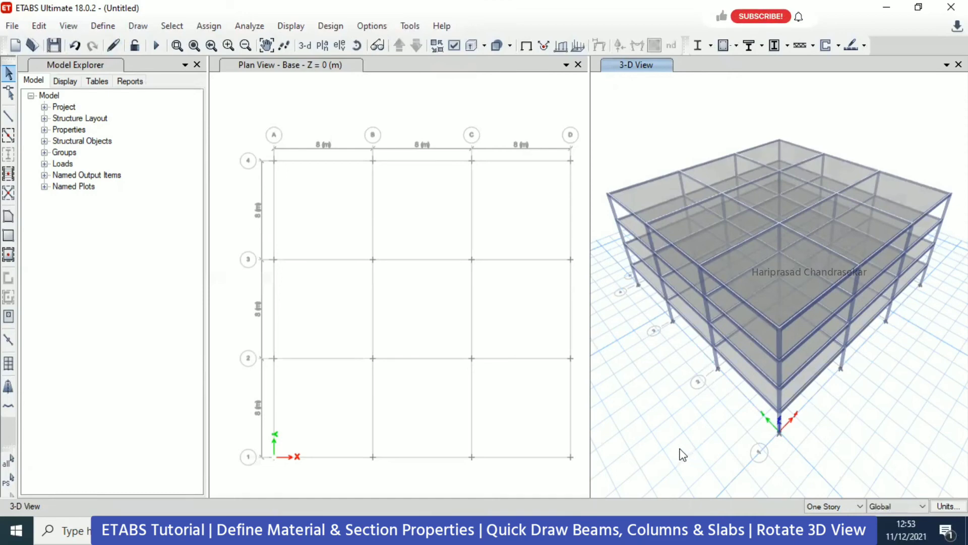
# Step: Close the plan view and rotate the enlarged 3-D view to inspect the building from another side, including its underside
pyautogui.click(577, 64)
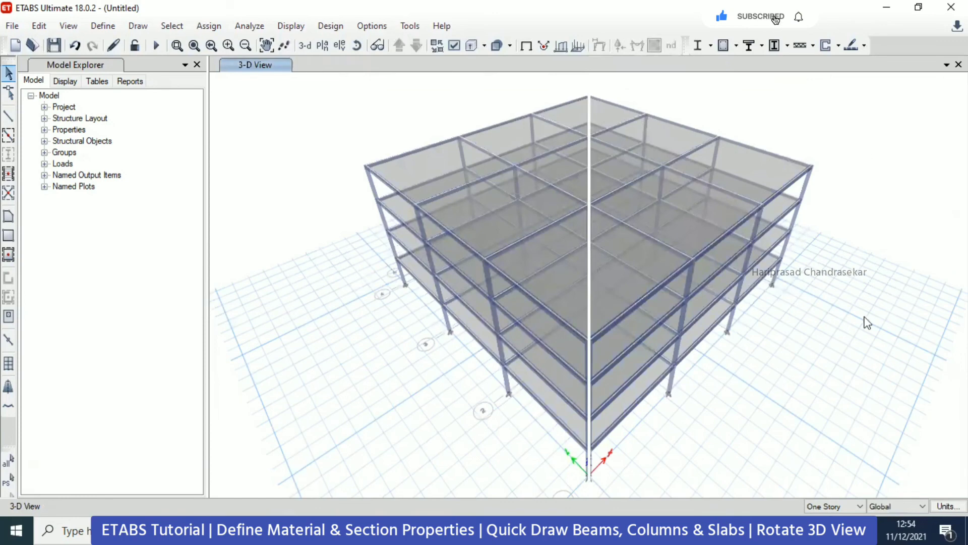
pyautogui.moveTo(740, 409)
pyautogui.mouseDown(button='middle')
pyautogui.moveTo(734, 389)
pyautogui.moveTo(730, 414)
pyautogui.mouseUp(button='middle')
pyautogui.moveTo(715, 433)
pyautogui.mouseDown()
pyautogui.moveTo(706, 372)
pyautogui.moveTo(705, 441)
pyautogui.mouseUp()
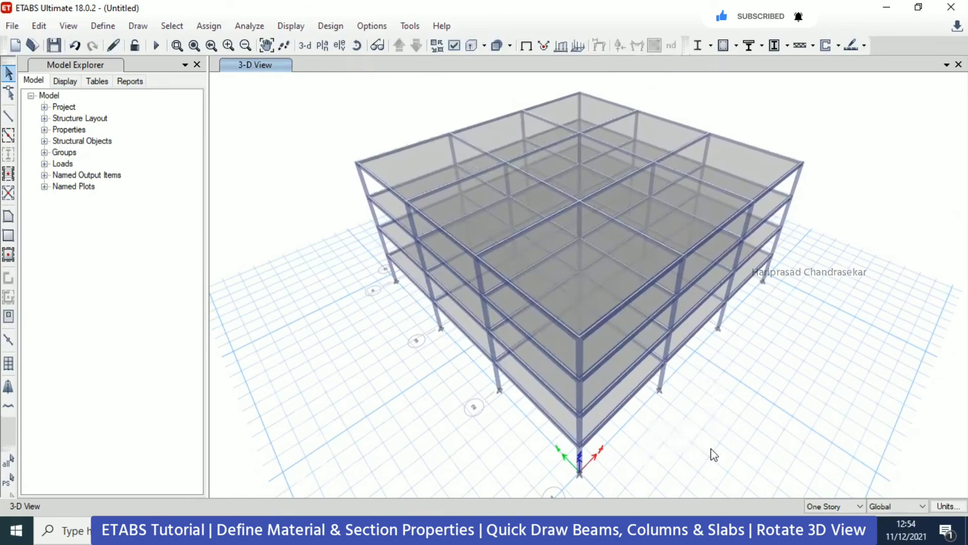
pyautogui.keyDown('shift'); pyautogui.moveTo(674, 432); pyautogui.dragTo(875, 395, button='middle'); pyautogui.keyUp('shift')
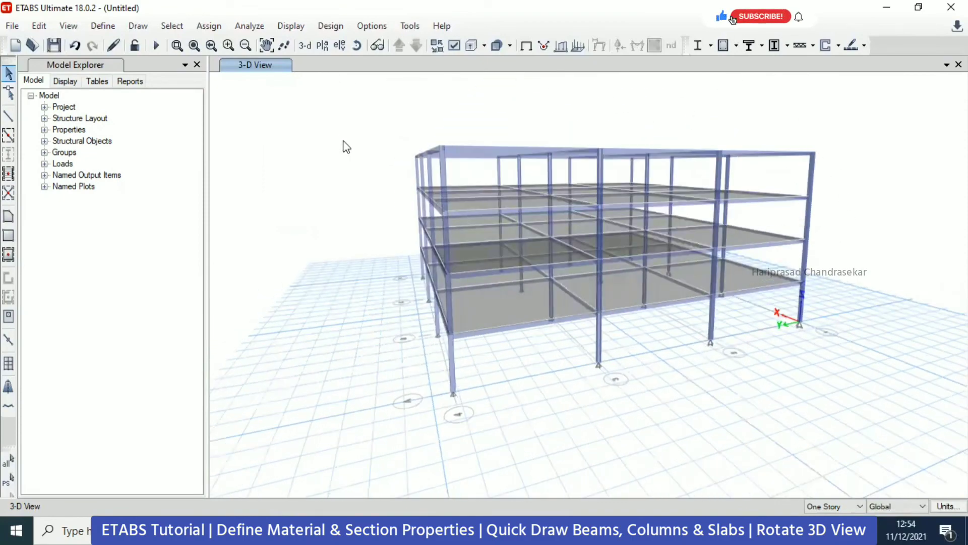
# Step: Compare the building with and without perspective, leave perspective off, and restore the default 3-D view
pyautogui.click(379, 45)
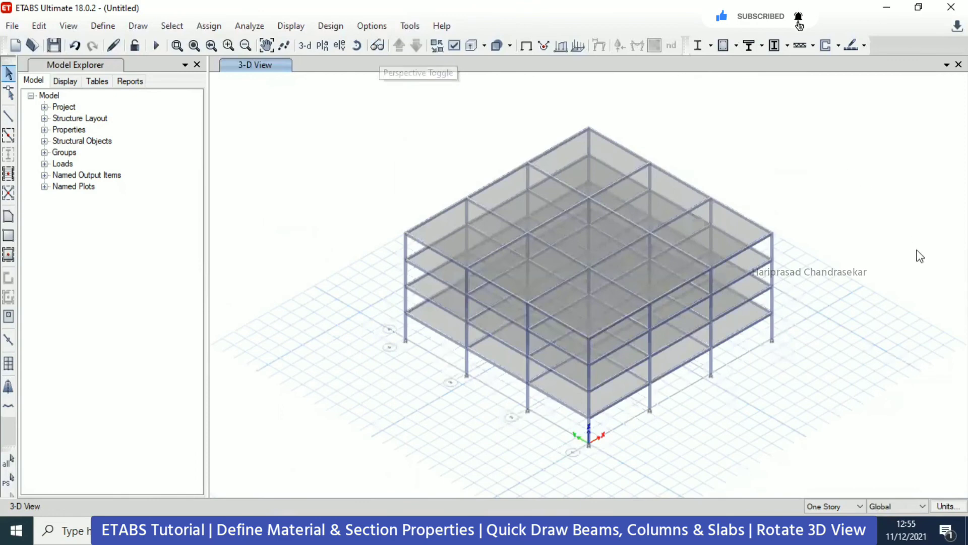
pyautogui.click(302, 45)
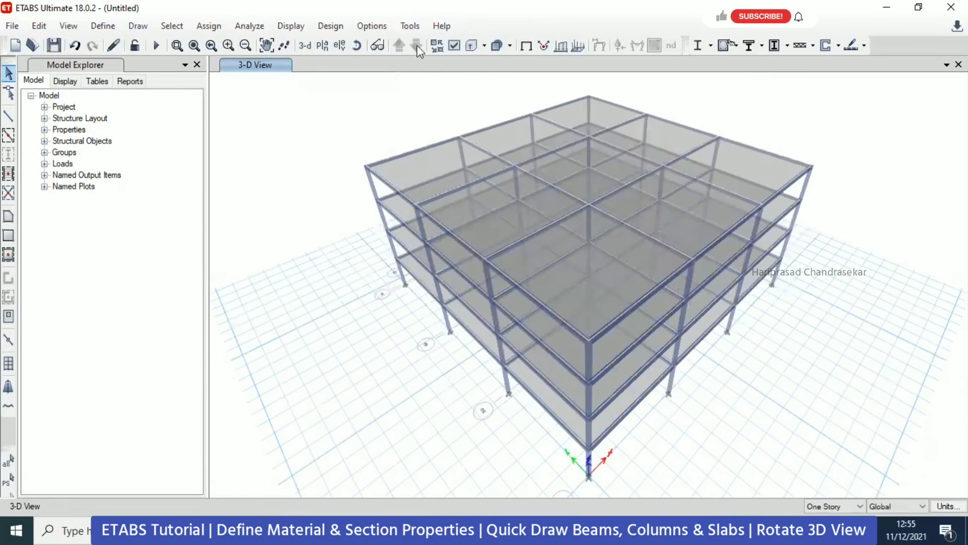
pyautogui.click(378, 45)
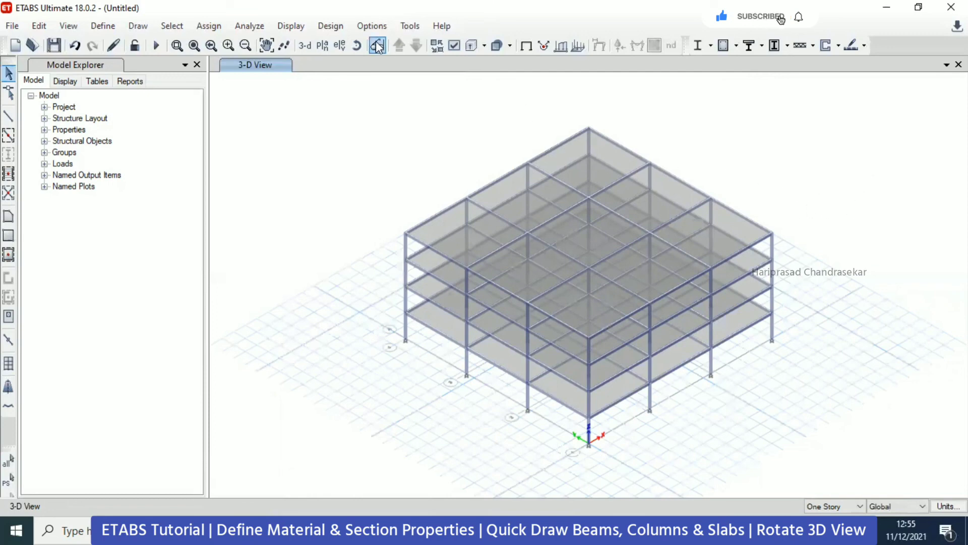
pyautogui.click(309, 51)
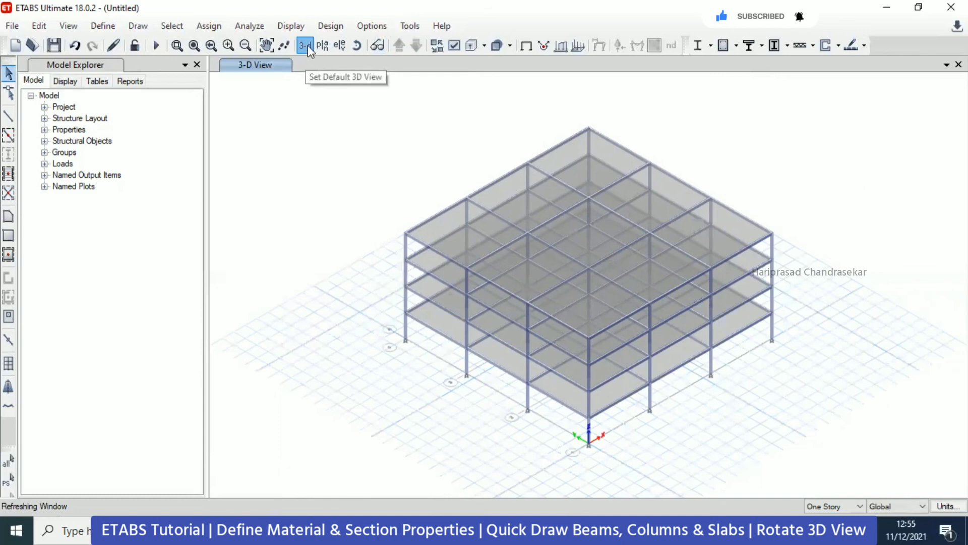